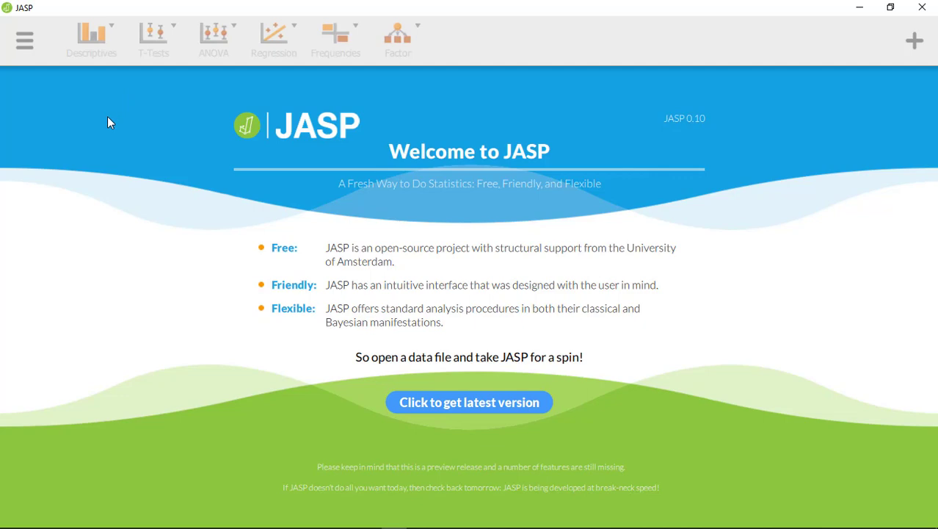
# Step: Open the recent data file silc_2017.sav from the data_lab folder
pyautogui.click(25, 41)
pyautogui.click(40, 83)
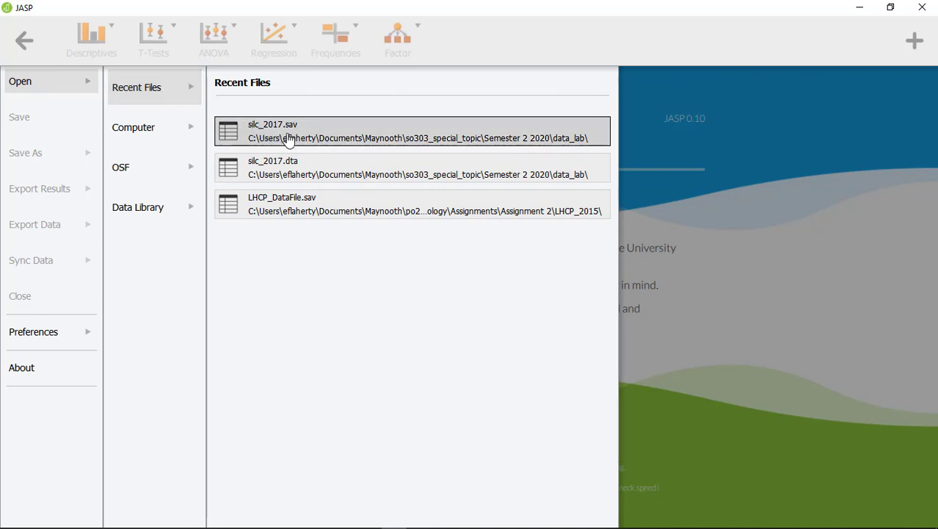
pyautogui.click(151, 135)
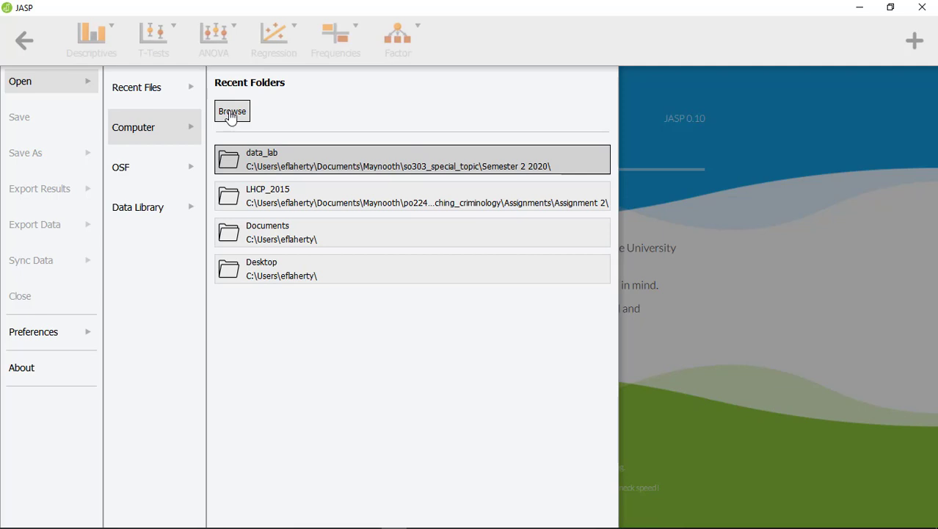
pyautogui.click(152, 88)
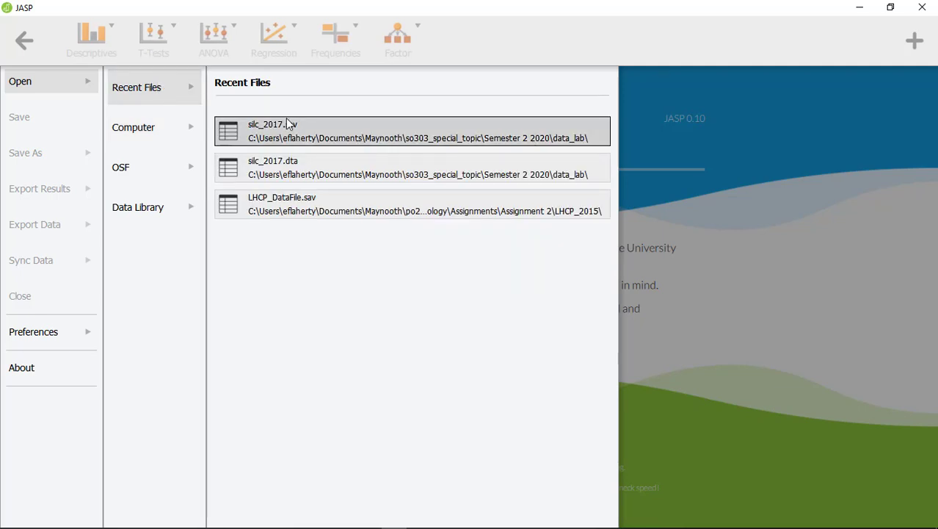
pyautogui.click(295, 136)
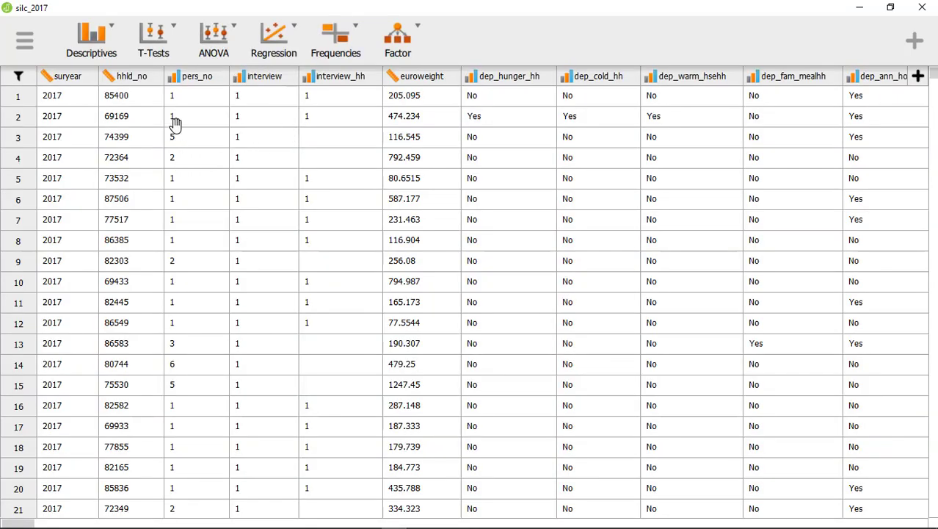
# Step: Start a classical Contingency Tables analysis on the dataset
pyautogui.click(358, 32)
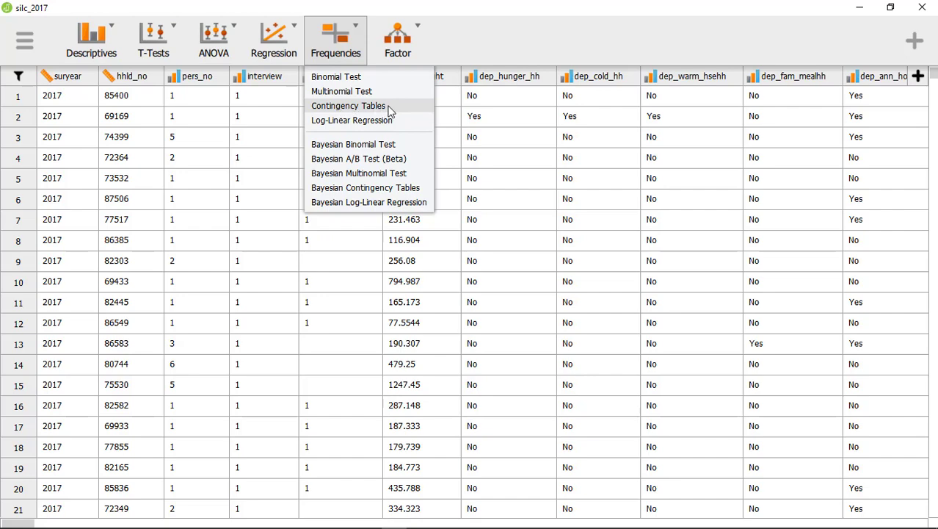
pyautogui.click(348, 105)
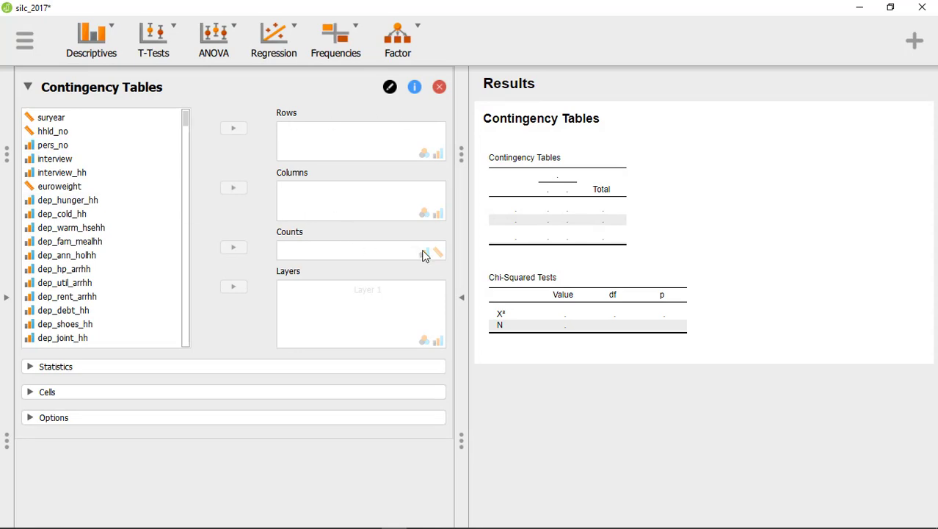
# Step: Try collapsing and resizing the analysis settings, results and data areas, and restore the original layout
pyautogui.click(462, 301)
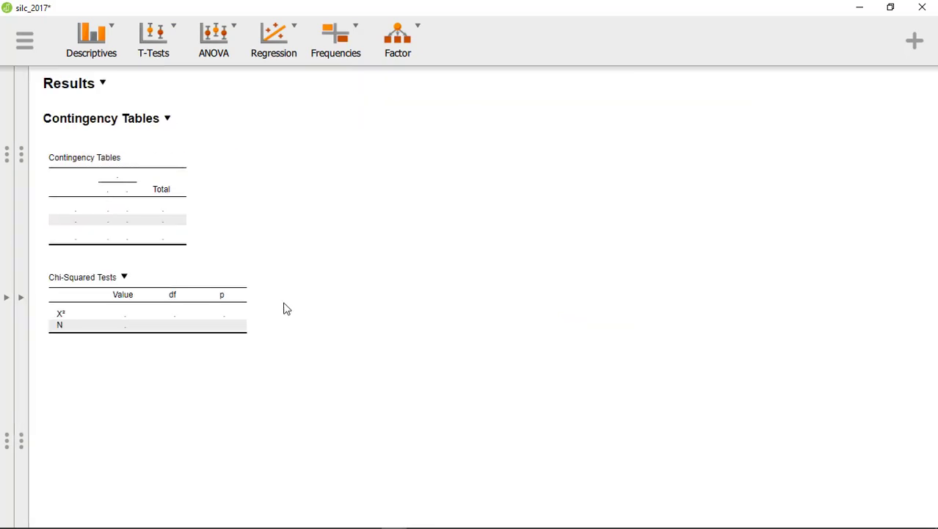
pyautogui.click(21, 301)
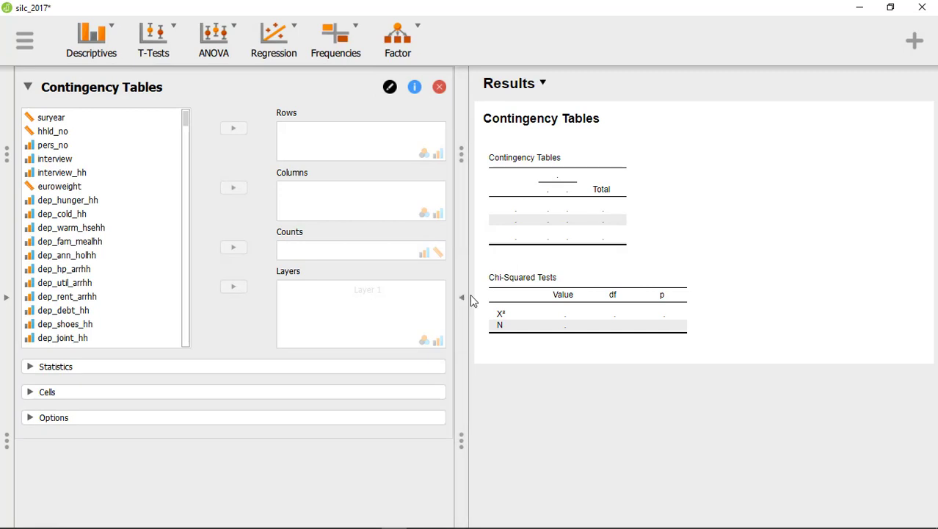
pyautogui.moveTo(469, 294); pyautogui.dragTo(682, 298)
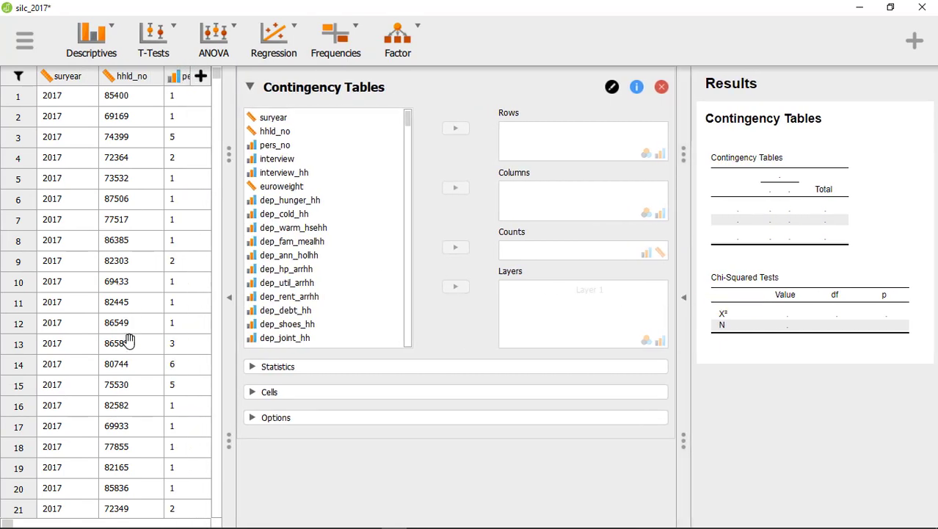
pyautogui.scroll(-3, 130, 294)
pyautogui.hscroll(2, 111, 287)
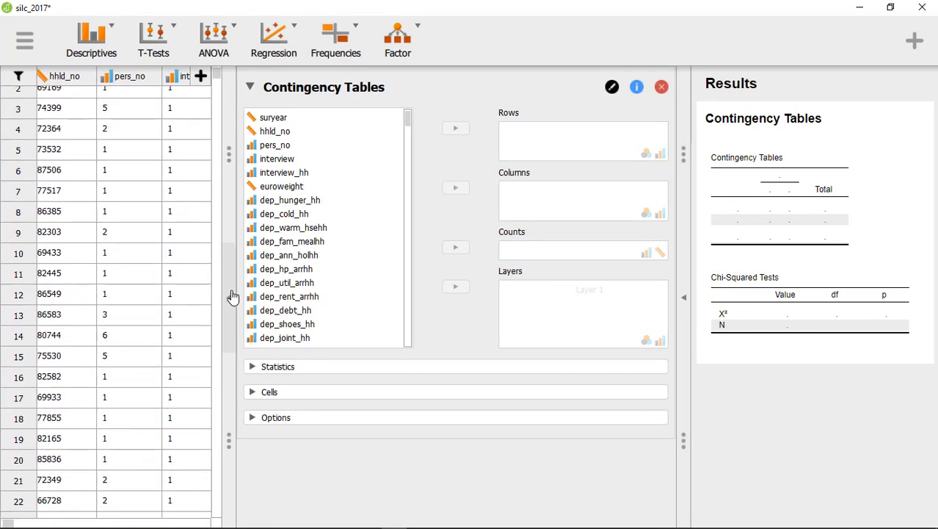
pyautogui.click(236, 294)
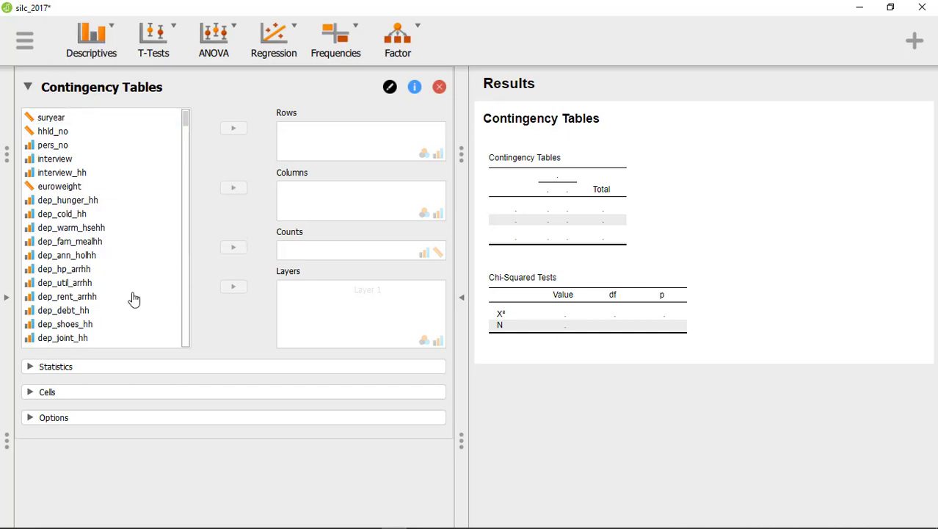
# Step: Filter the dataset to rows where ann_disp_inc_i is greater than 0, and close the filter editor
pyautogui.click(6, 297)
pyautogui.scroll(1, 223, 282)
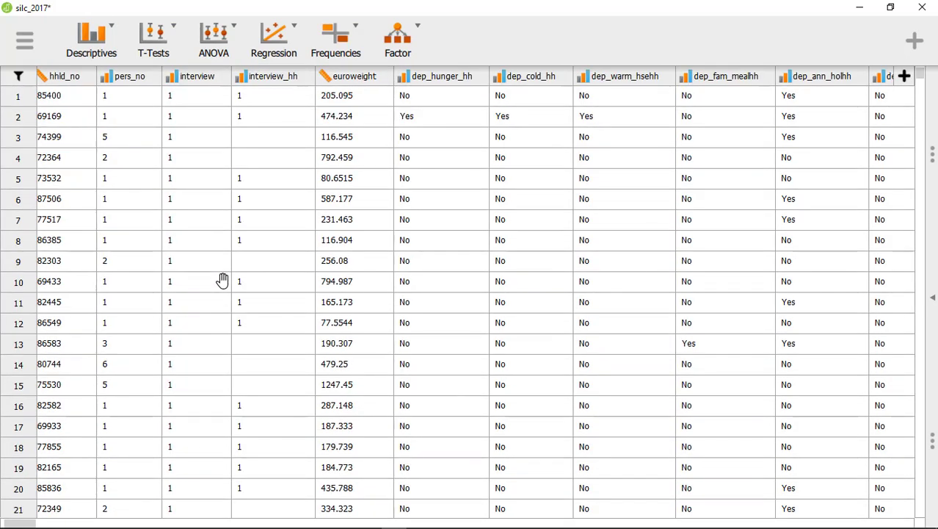
pyautogui.click(20, 78)
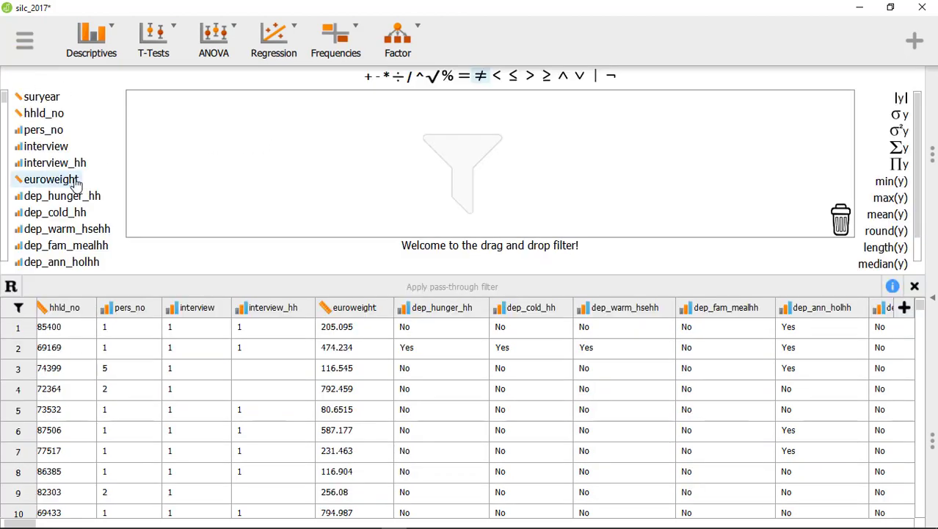
pyautogui.scroll(-1, 57, 188)
pyautogui.scroll(-1, 57, 188)
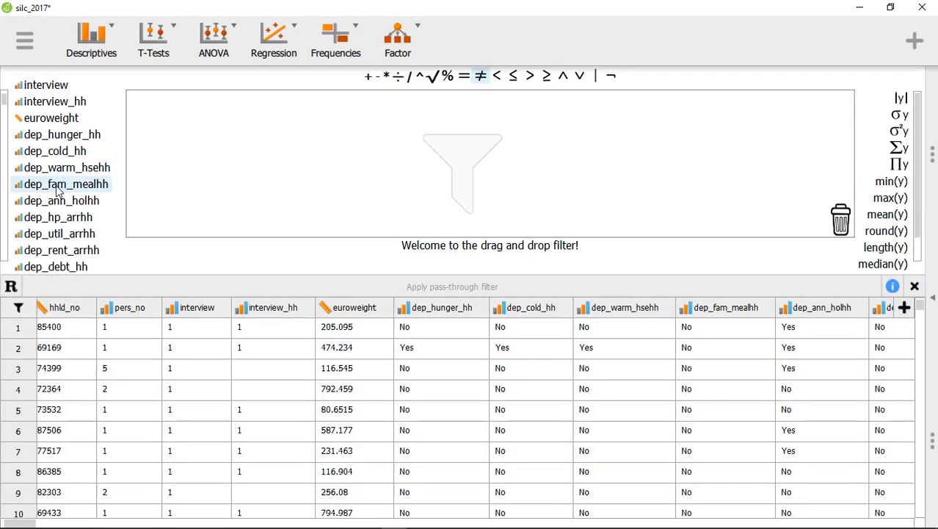
pyautogui.scroll(-6, 48, 157)
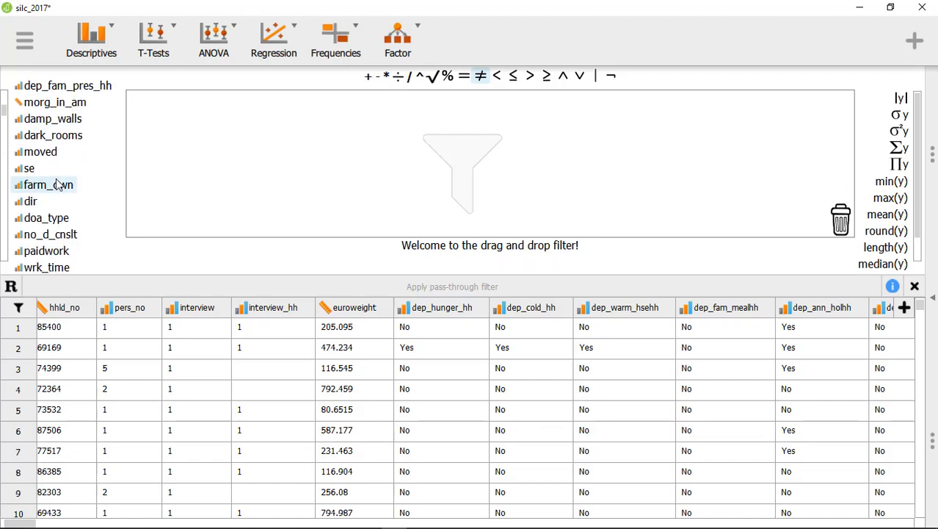
pyautogui.scroll(-1, 45, 190)
pyautogui.scroll(-6, 46, 193)
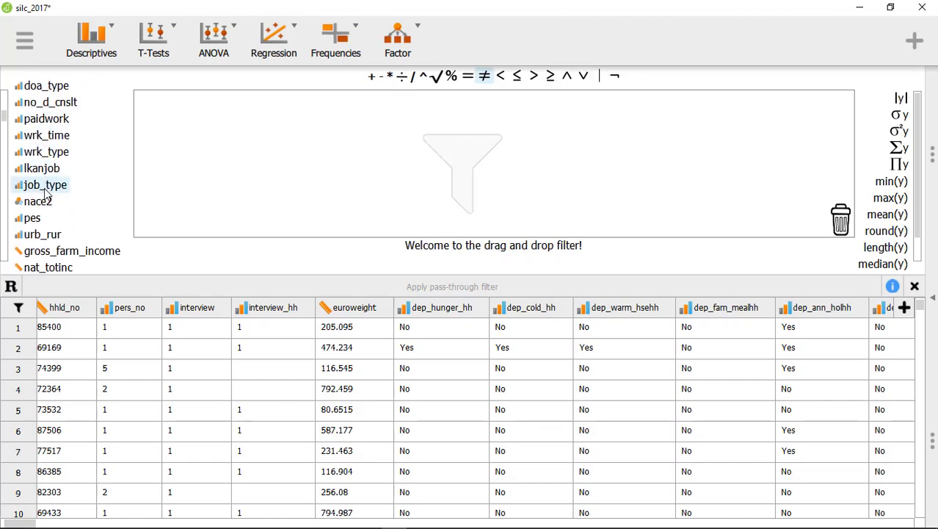
pyautogui.scroll(-4, 46, 193)
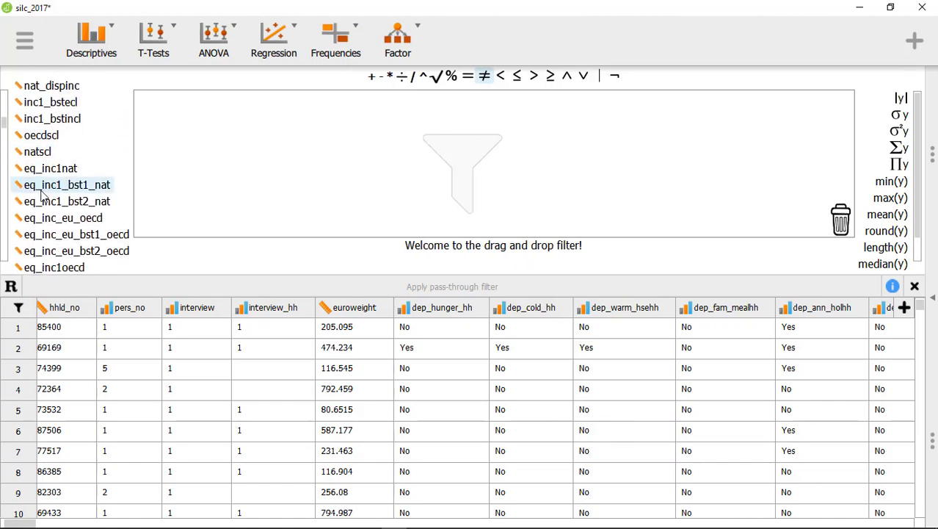
pyautogui.scroll(-3, 61, 206)
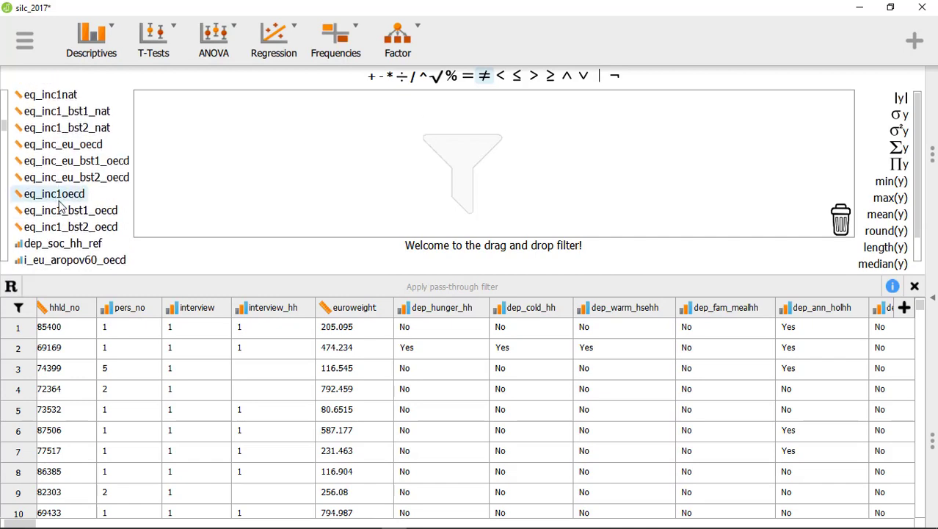
pyautogui.scroll(-1, 61, 207)
pyautogui.scroll(5, 61, 206)
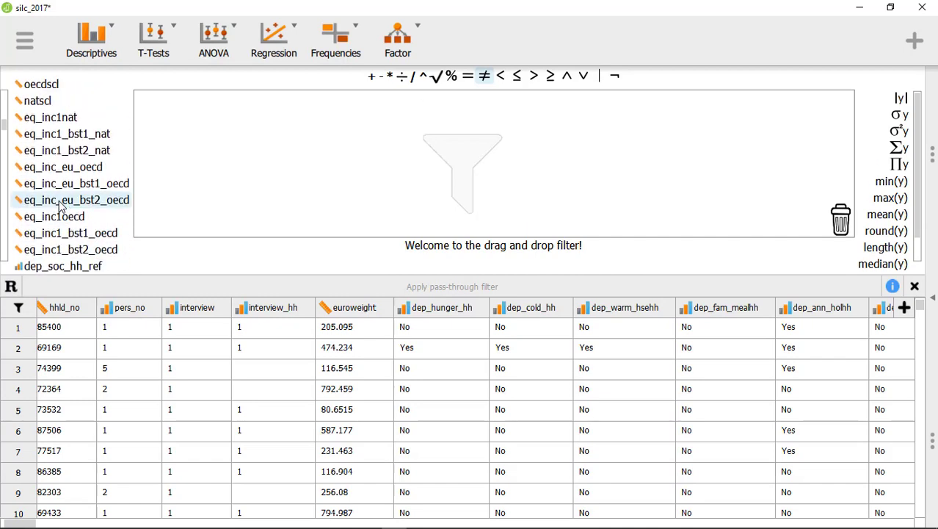
pyautogui.scroll(2, 44, 147)
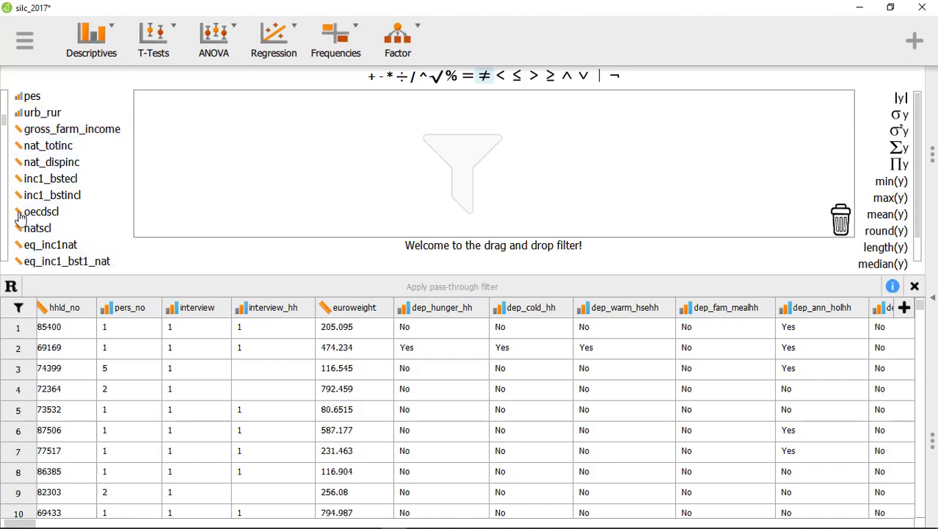
pyautogui.scroll(-8, 57, 174)
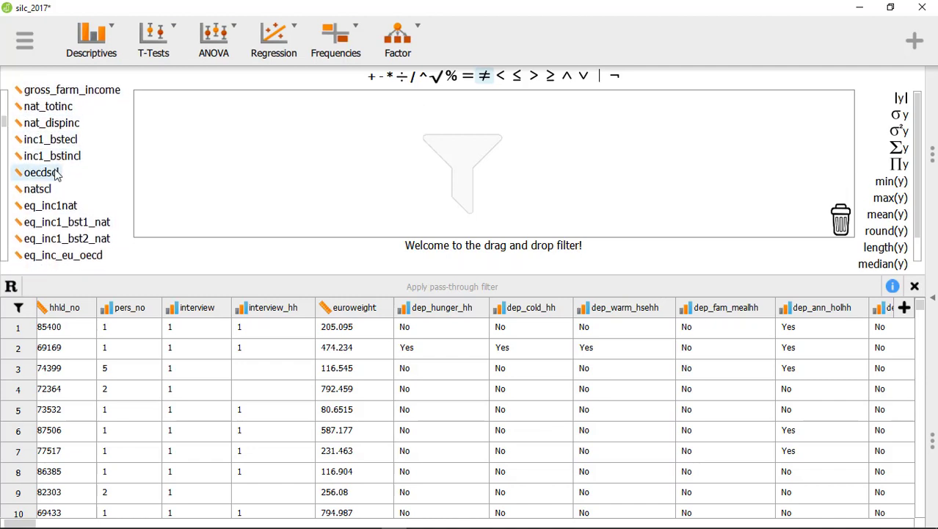
pyautogui.scroll(-3, 57, 178)
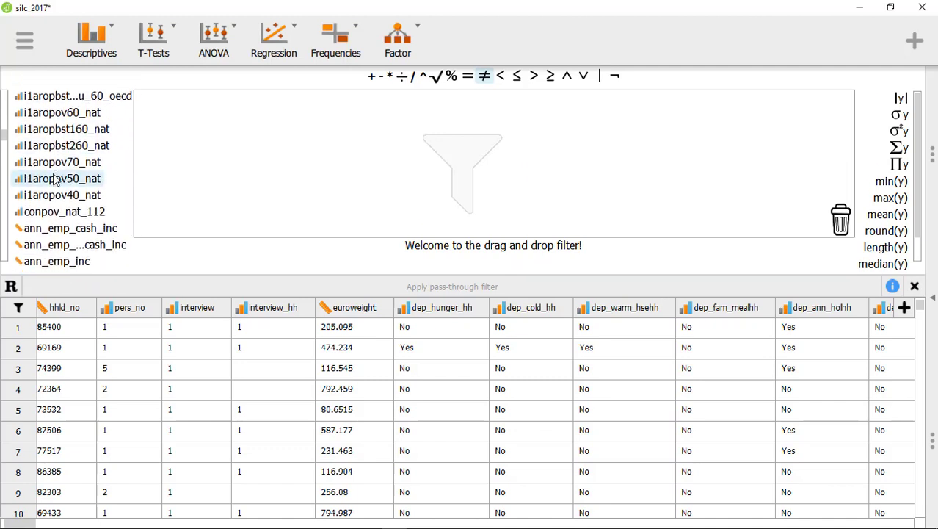
pyautogui.scroll(-6, 55, 180)
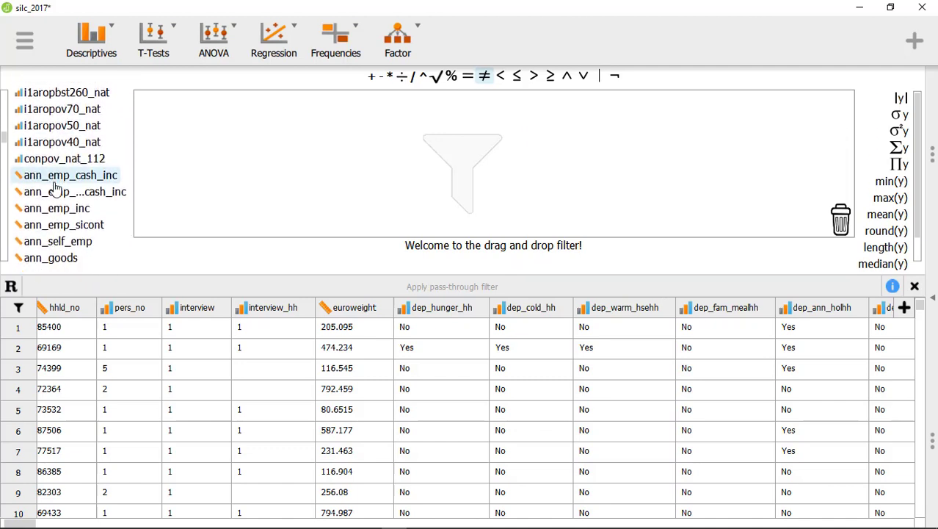
pyautogui.scroll(-2, 56, 189)
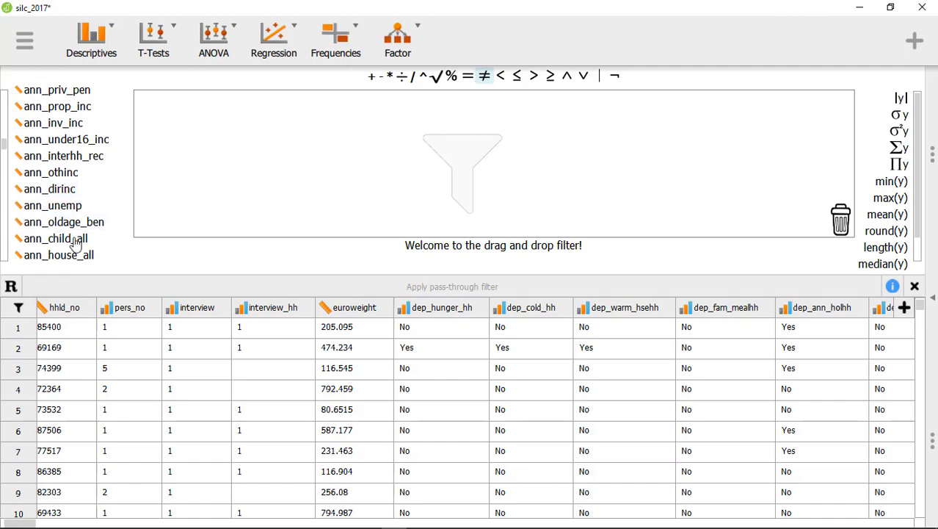
pyautogui.scroll(-1, 67, 220)
pyautogui.scroll(-10, 62, 216)
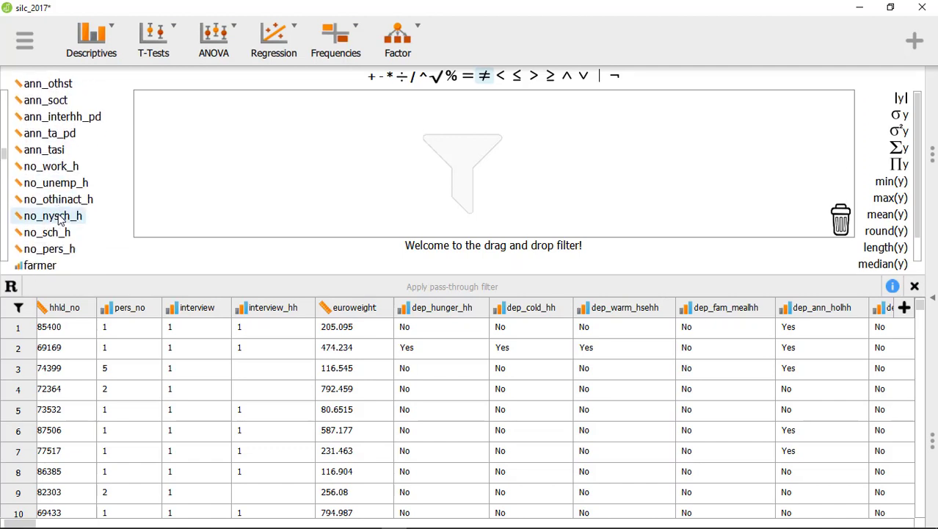
pyautogui.scroll(-10, 57, 198)
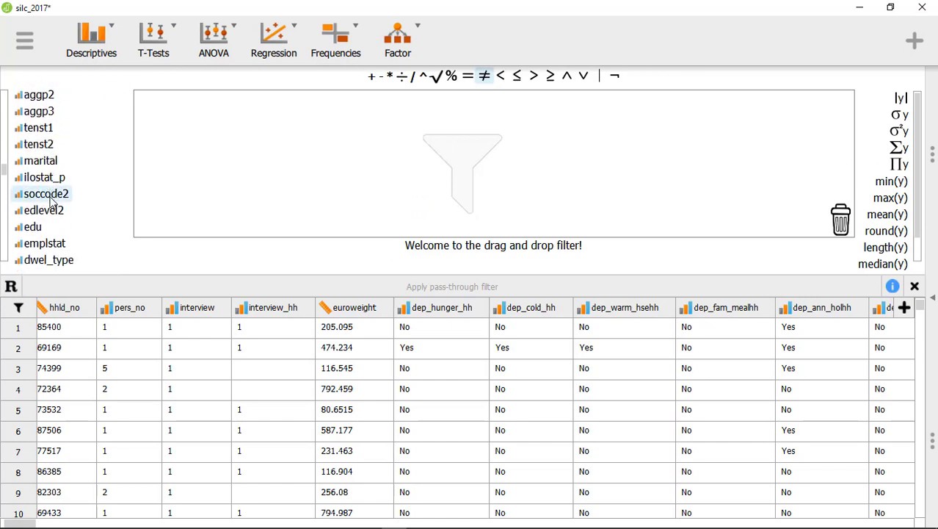
pyautogui.scroll(-3, 53, 203)
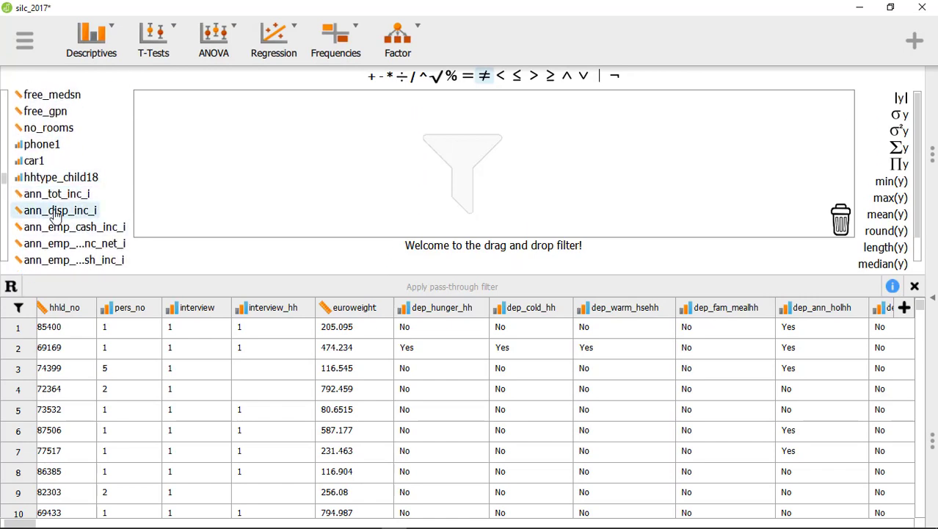
pyautogui.moveTo(57, 214); pyautogui.dragTo(229, 135)
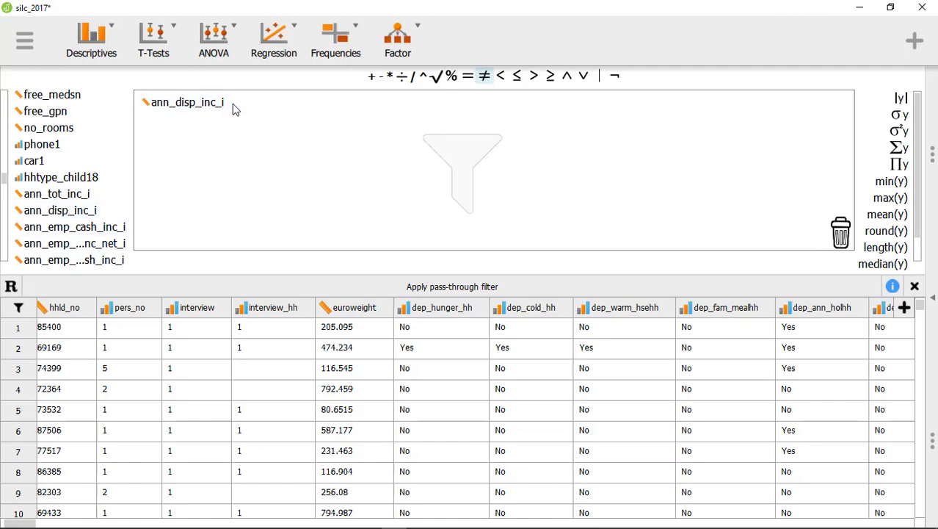
pyautogui.click(534, 77)
pyautogui.click(467, 289)
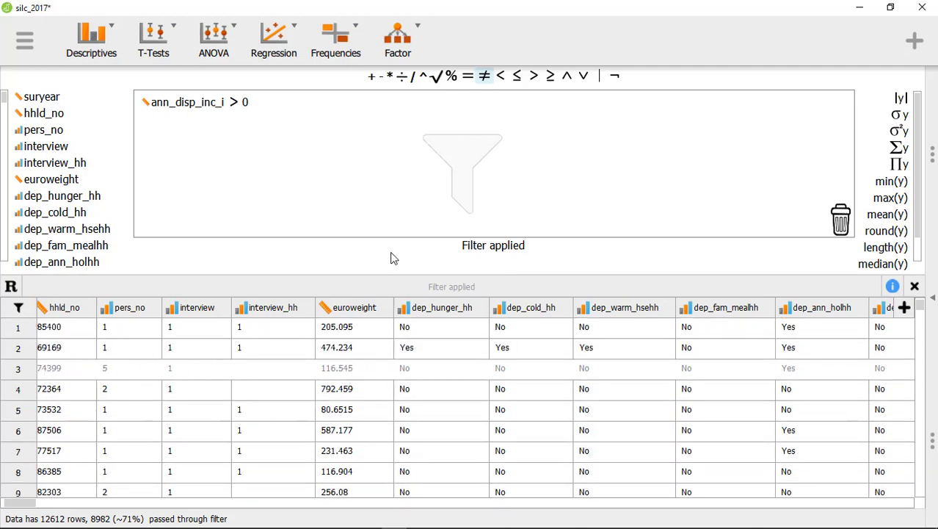
pyautogui.click(915, 285)
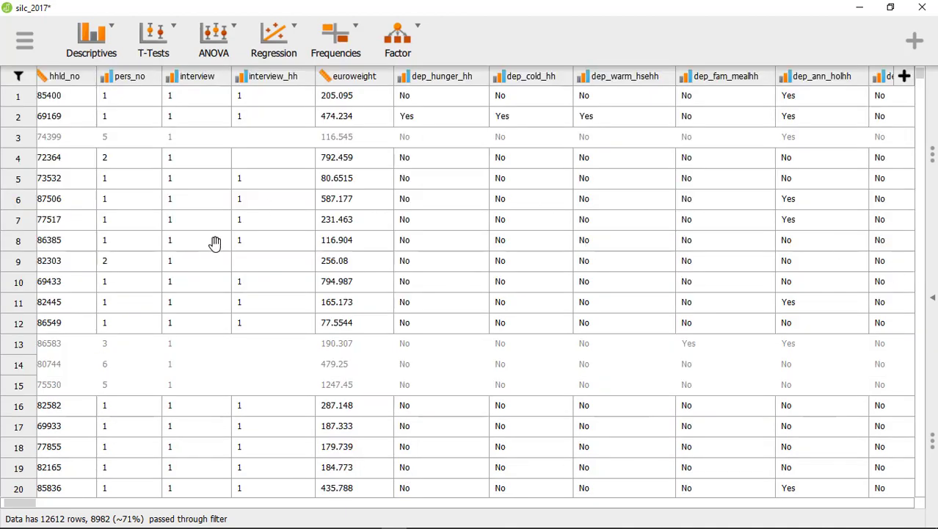
# Step: Return to the Contingency Tables analysis and assign the variable se to the rows
pyautogui.click(933, 299)
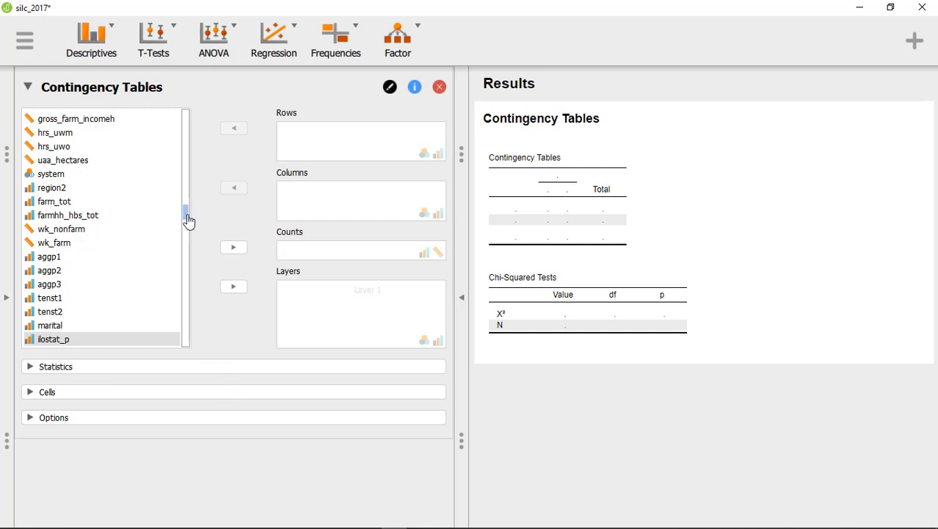
pyautogui.moveTo(188, 218); pyautogui.dragTo(187, 114)
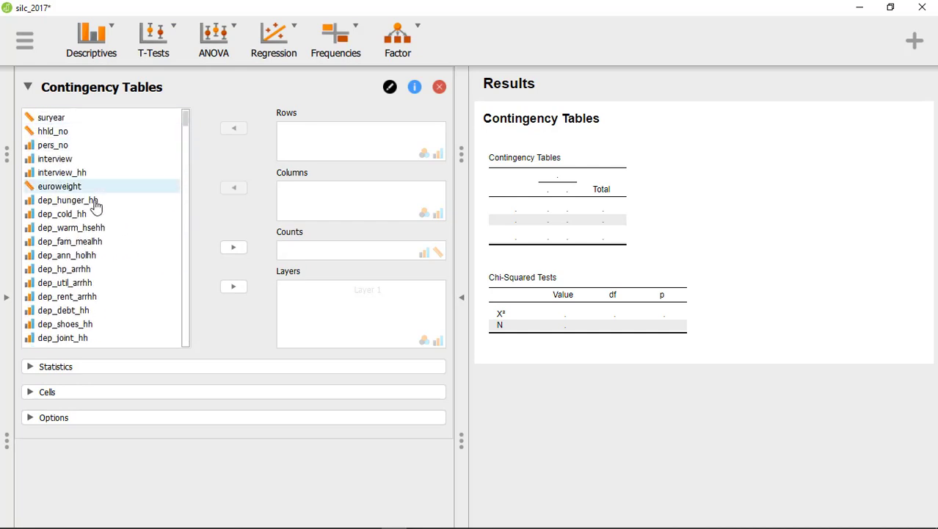
pyautogui.scroll(-6, 96, 218)
pyautogui.scroll(-1, 85, 225)
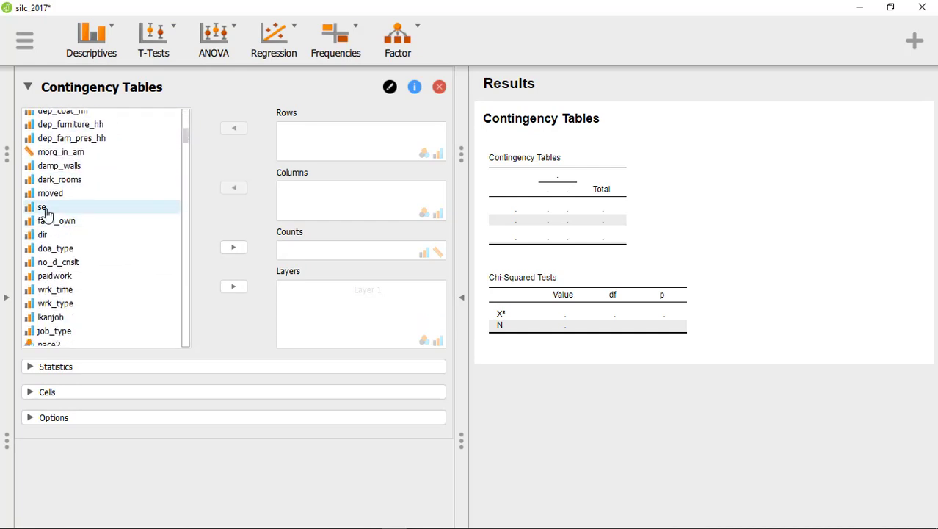
pyautogui.click(42, 207)
pyautogui.click(233, 131)
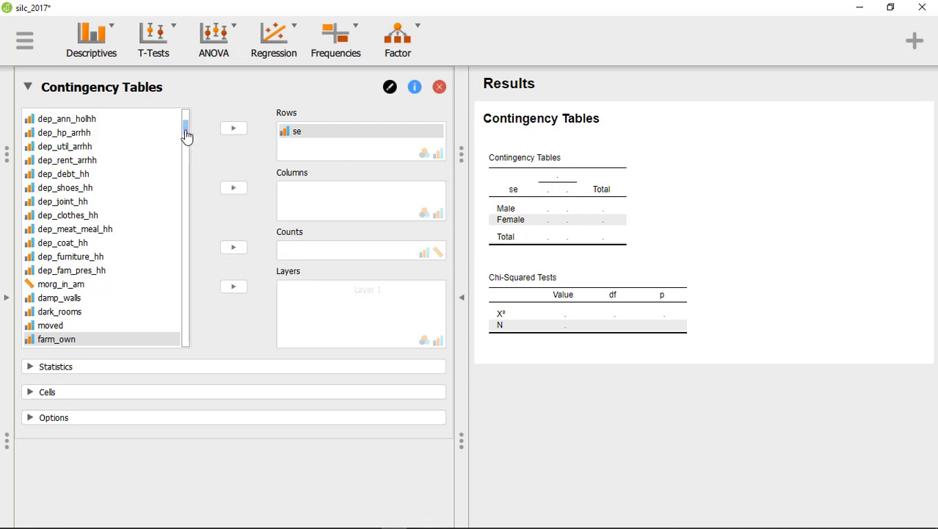
# Step: Assign the variable soccode2 to the columns of the contingency table
pyautogui.moveTo(187, 135); pyautogui.dragTo(189, 230)
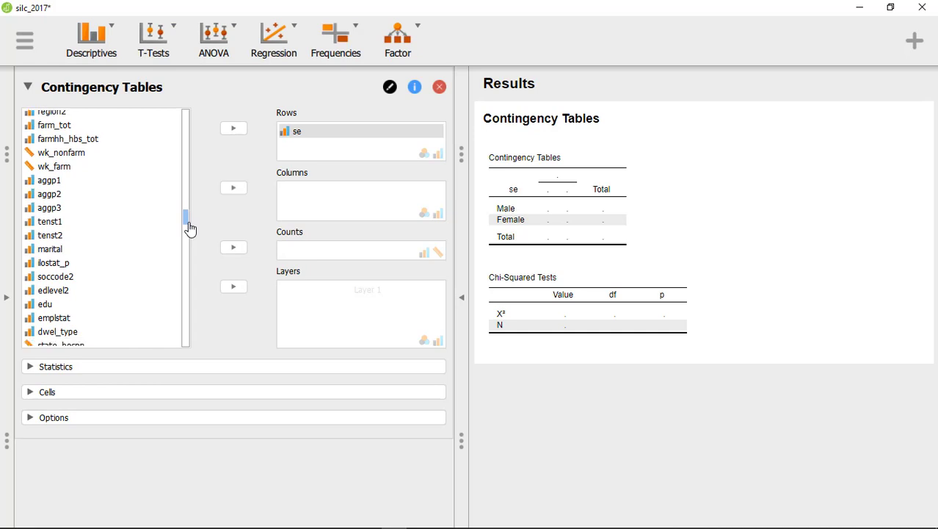
pyautogui.click(58, 279)
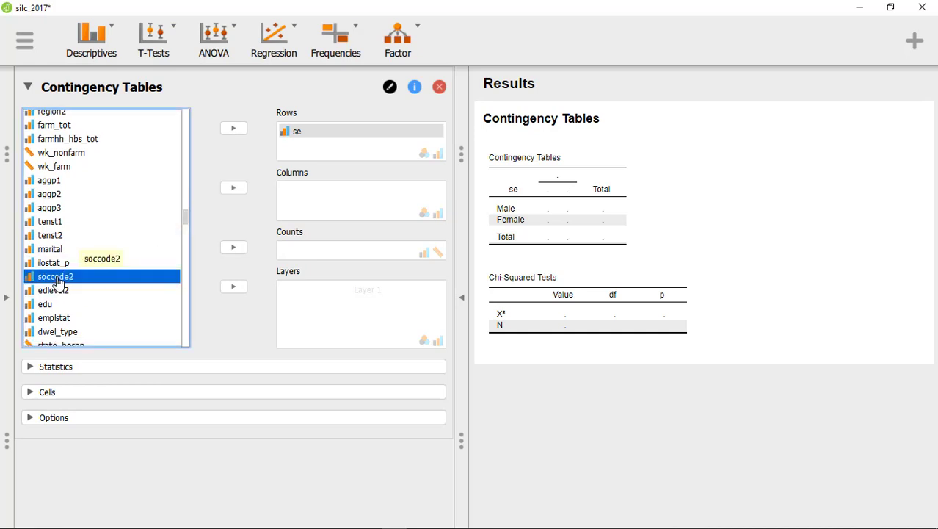
pyautogui.click(233, 190)
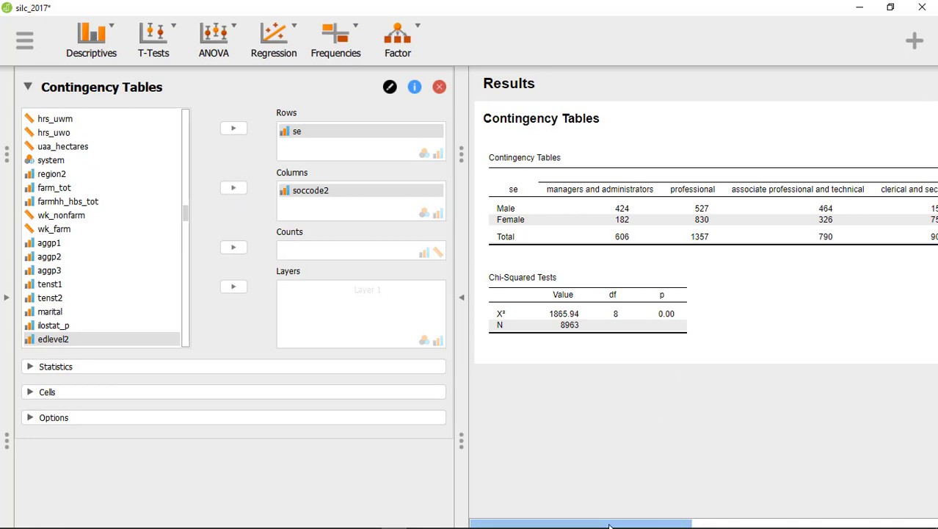
# Step: Expand the results to examine the full table of se by soccode2, and bring back the analysis settings
pyautogui.moveTo(609, 523)
pyautogui.mouseDown()
pyautogui.moveTo(649, 522)
pyautogui.moveTo(593, 523)
pyautogui.mouseUp()
pyautogui.click(461, 297)
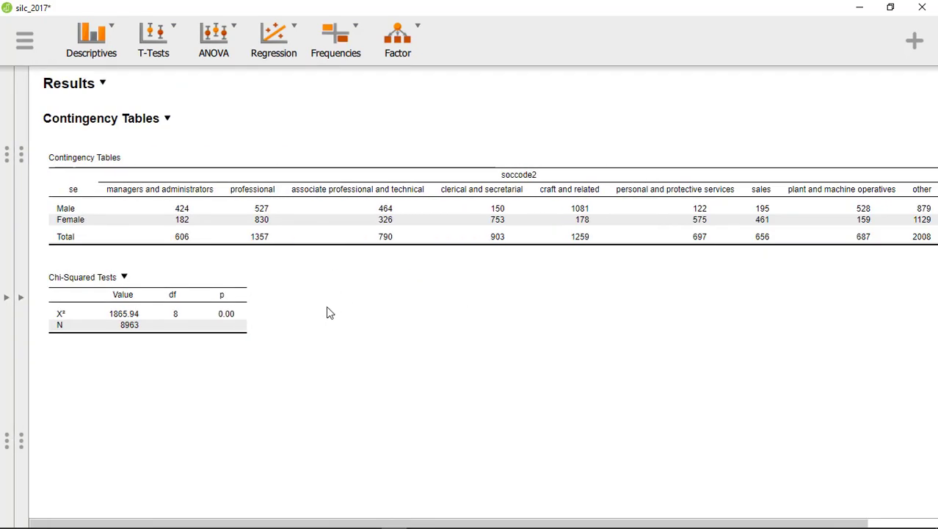
pyautogui.moveTo(385, 521); pyautogui.dragTo(358, 510)
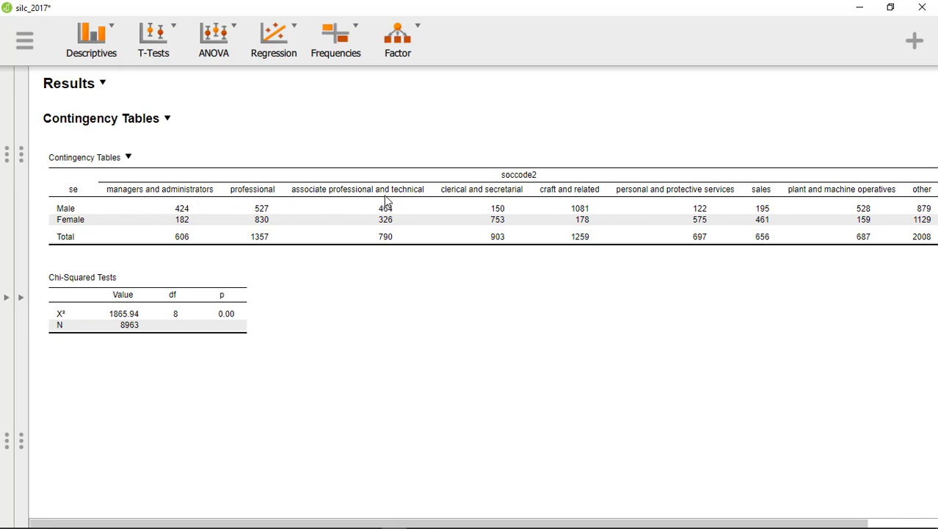
pyautogui.moveTo(425, 522)
pyautogui.mouseDown()
pyautogui.moveTo(561, 520)
pyautogui.moveTo(408, 516)
pyautogui.mouseUp()
pyautogui.click(22, 299)
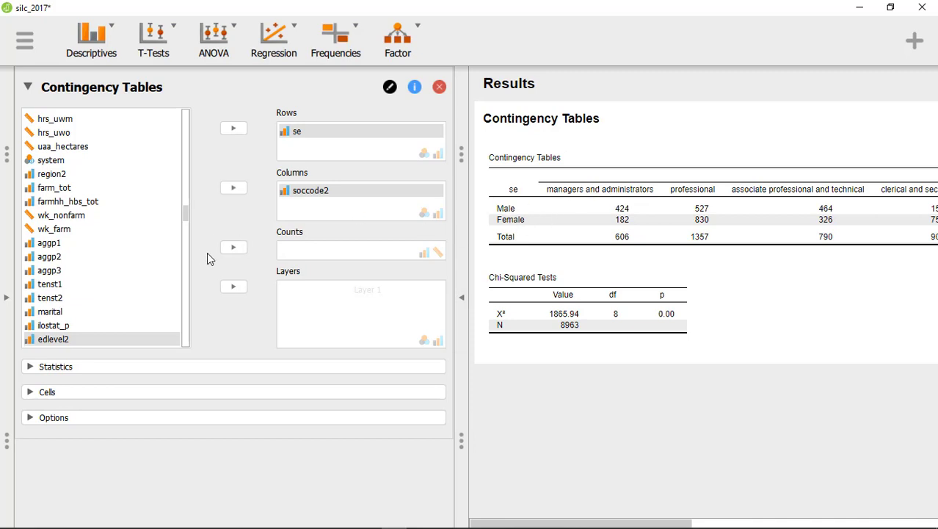
# Step: Add the nominal statistic Phi and Cramer's V to the contingency table analysis
pyautogui.click(29, 367)
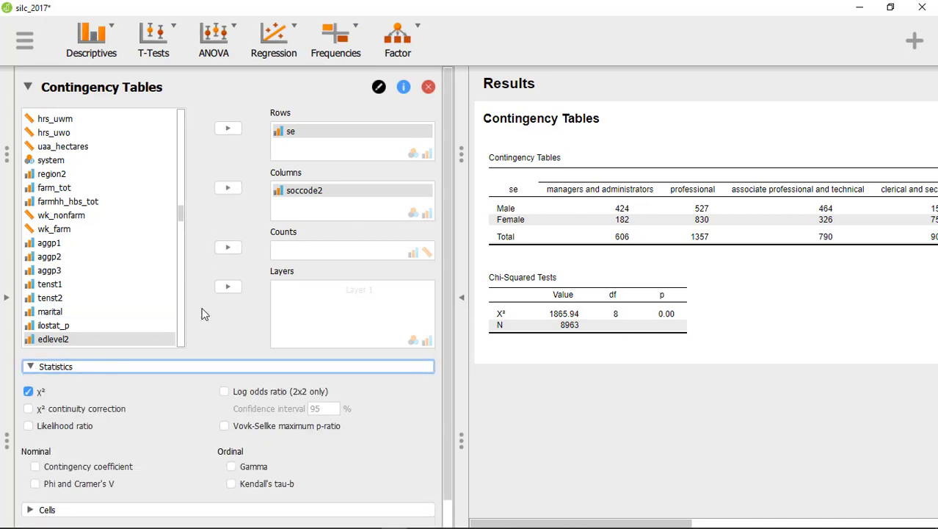
pyautogui.scroll(-1, 247, 277)
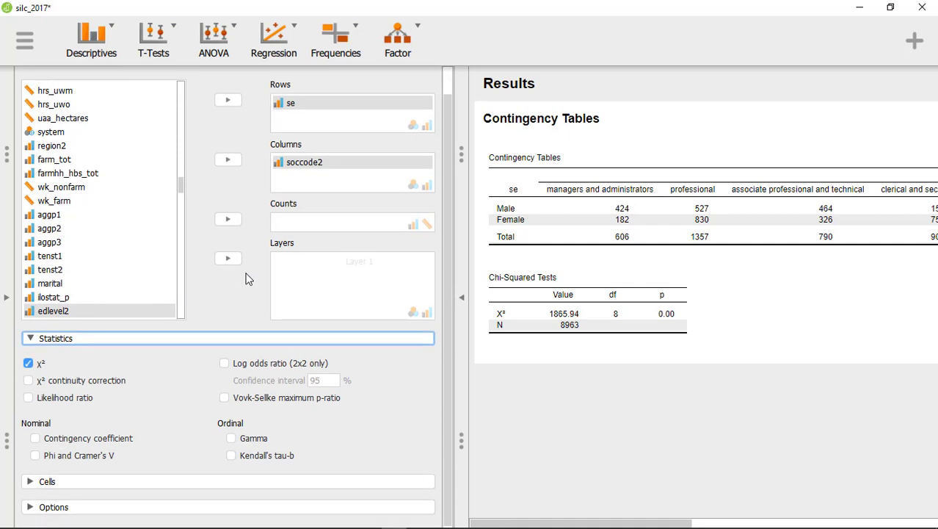
pyautogui.click(36, 457)
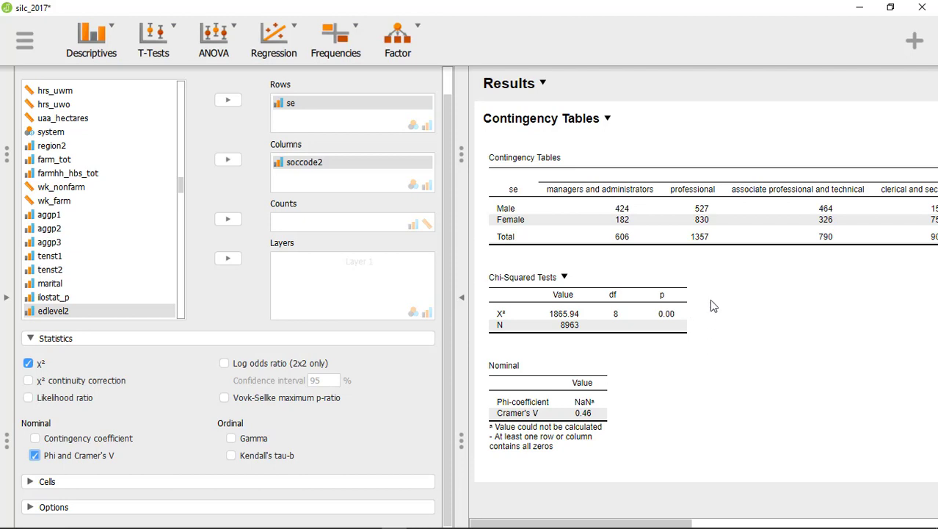
pyautogui.scroll(1, 444, 345)
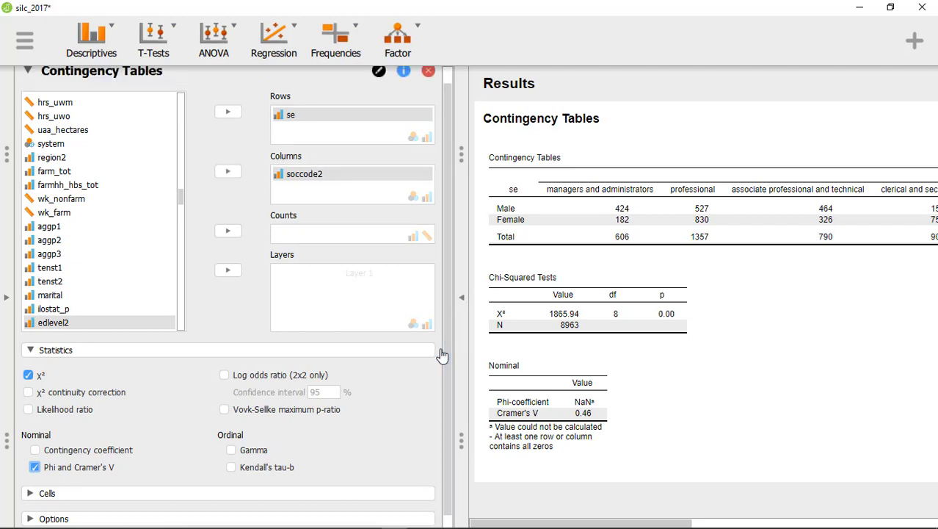
pyautogui.scroll(-1, 370, 378)
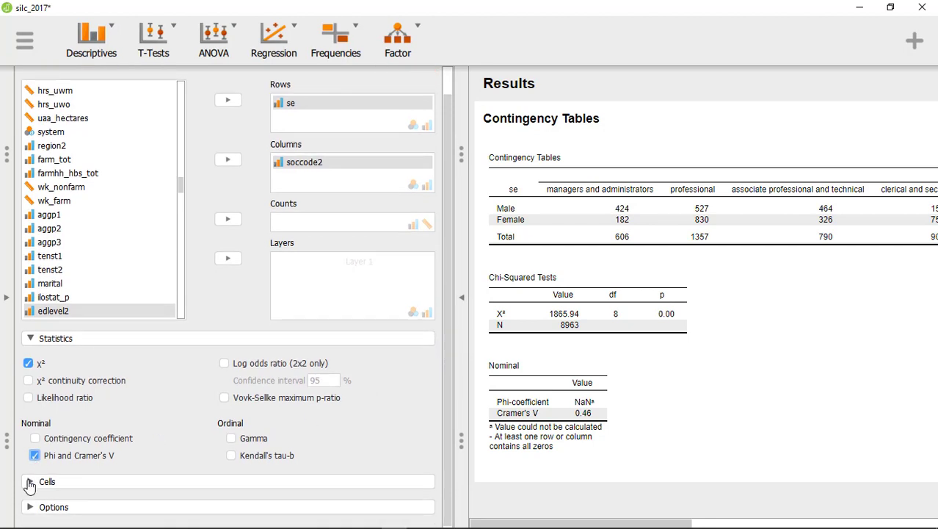
# Step: Show row percentages in the table cells and reveal the row and column order options
pyautogui.click(30, 482)
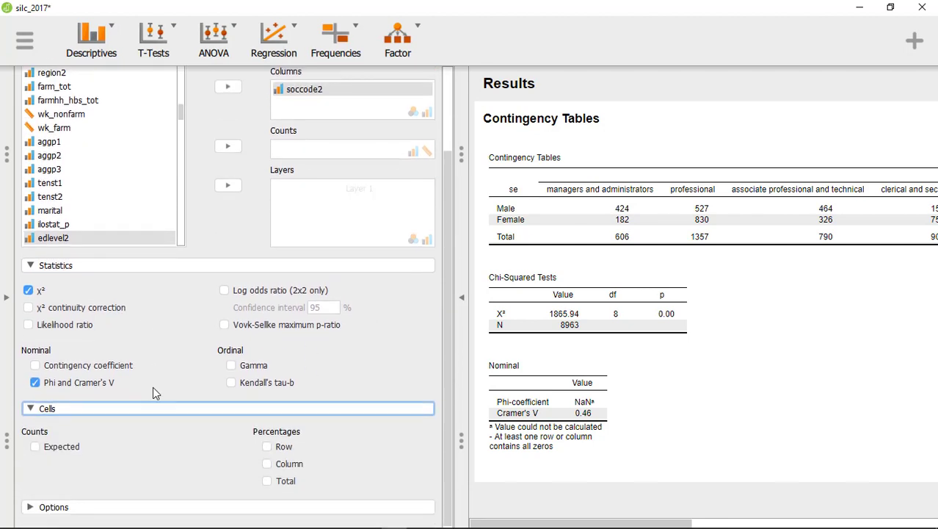
pyautogui.click(268, 448)
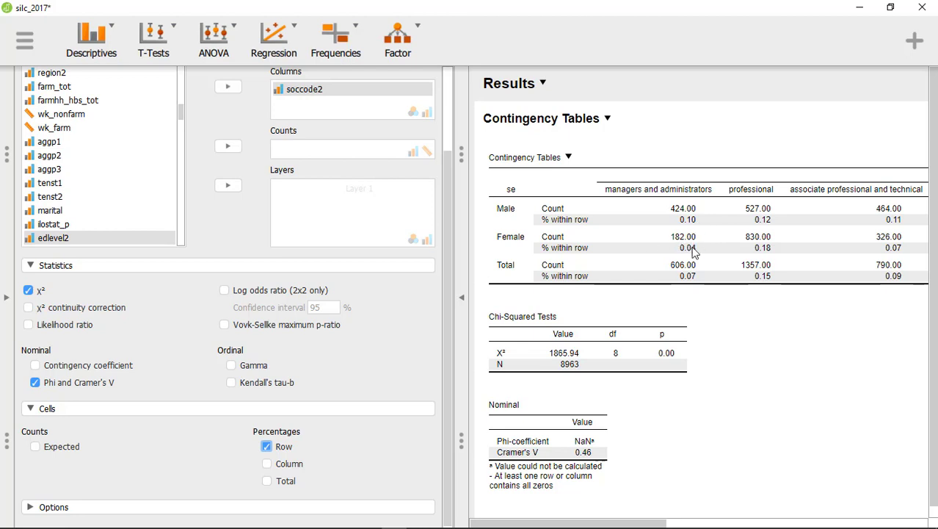
pyautogui.scroll(1, 142, 454)
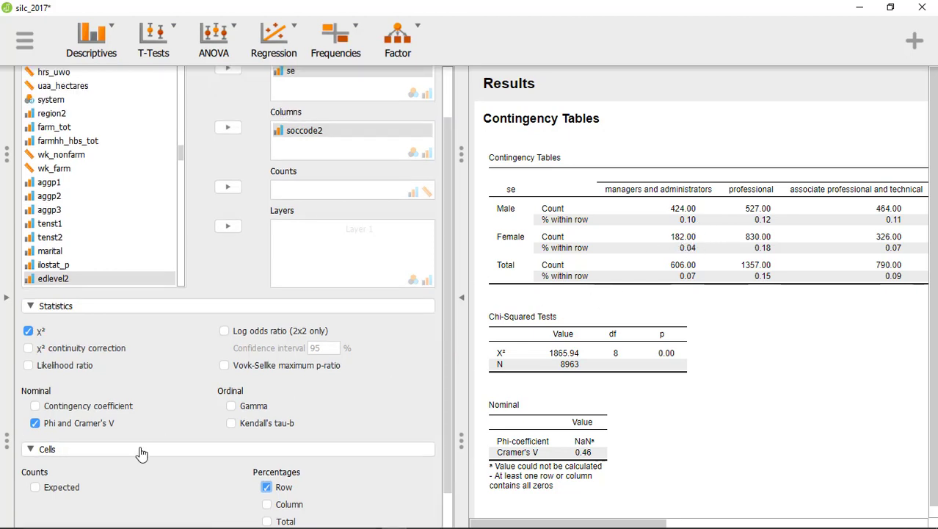
pyautogui.scroll(-1, 218, 378)
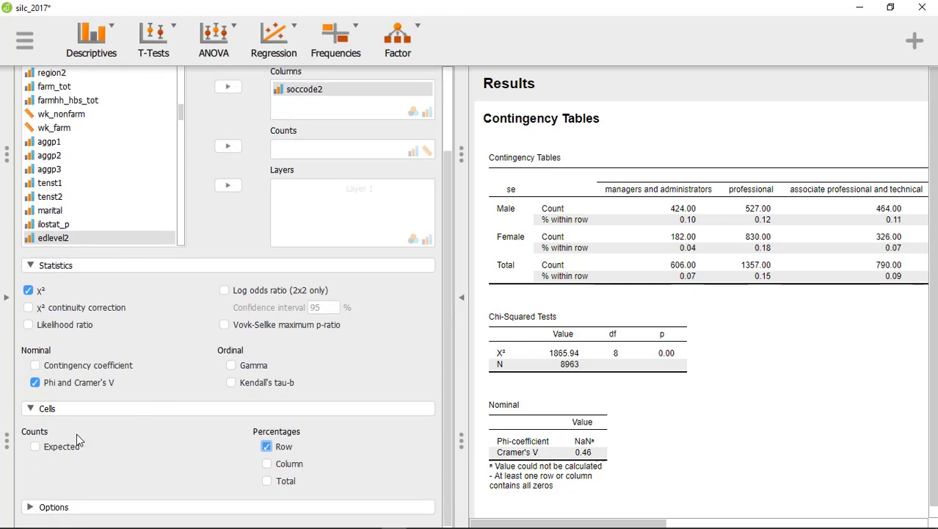
pyautogui.click(29, 508)
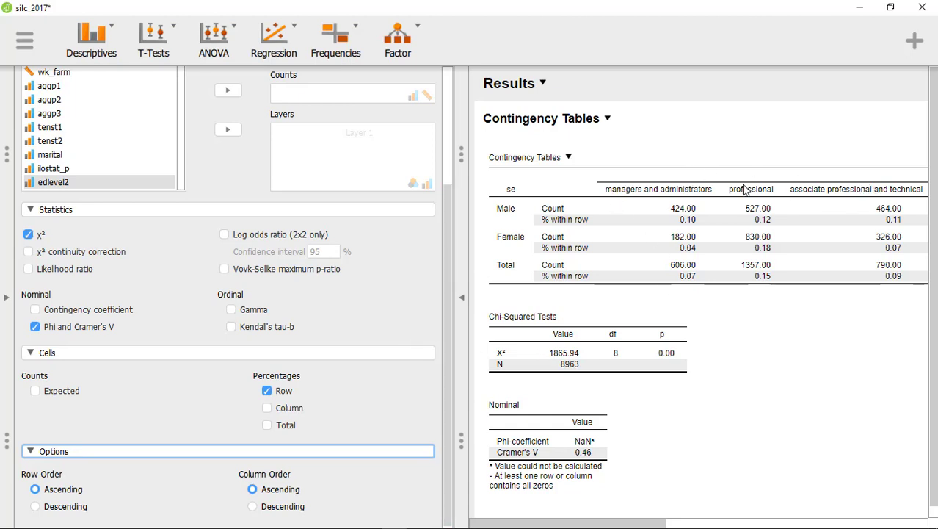
# Step: Expand the results to examine the row percentages across all occupation categories, and bring back the analysis settings
pyautogui.click(463, 300)
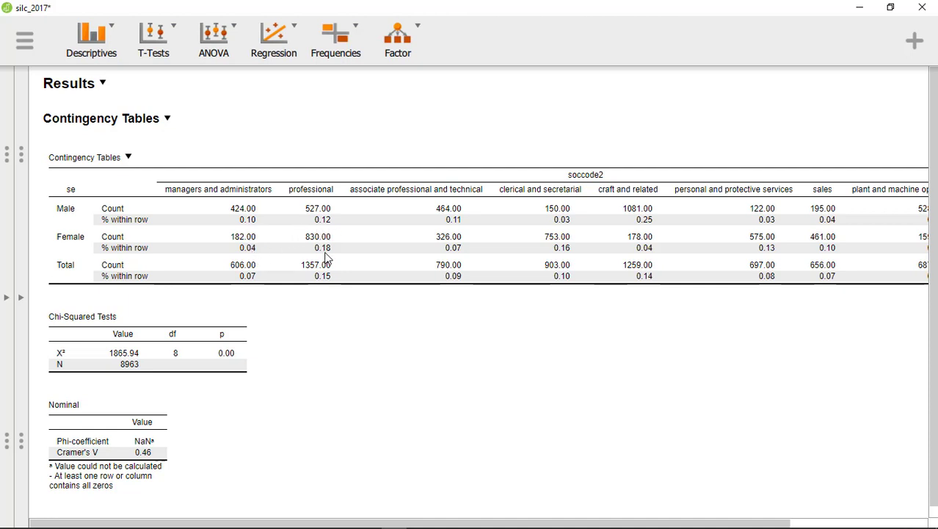
pyautogui.moveTo(312, 524)
pyautogui.mouseDown()
pyautogui.moveTo(449, 525)
pyautogui.moveTo(301, 525)
pyautogui.mouseUp()
pyautogui.moveTo(457, 522); pyautogui.dragTo(471, 524)
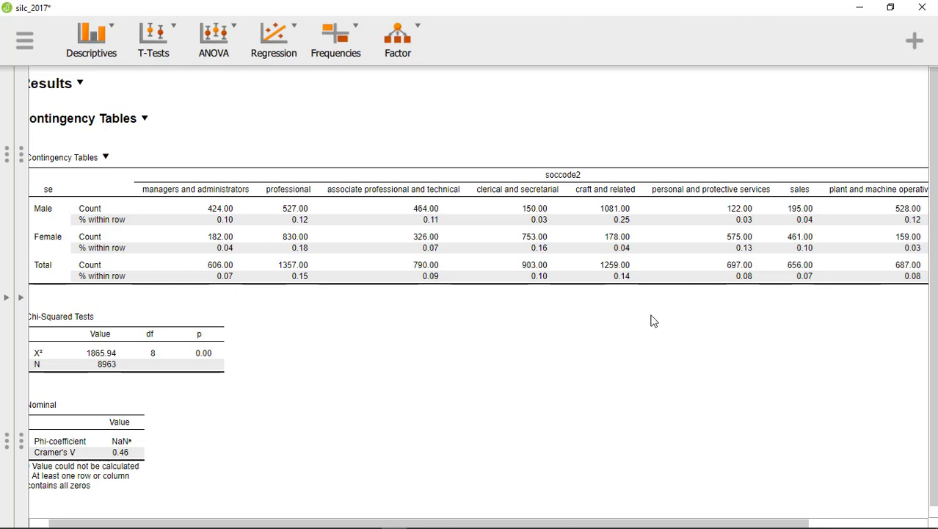
pyautogui.moveTo(666, 524); pyautogui.dragTo(570, 521)
pyautogui.scroll(-1, 466, 353)
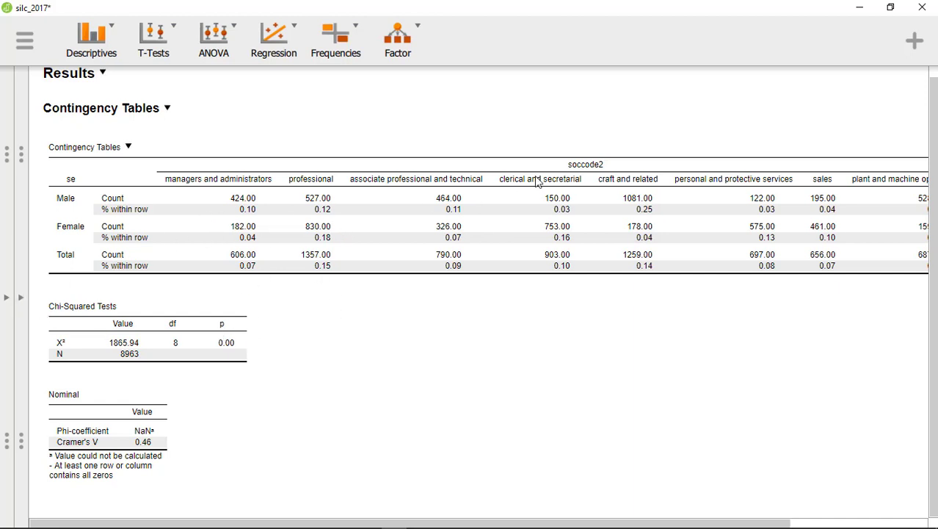
pyautogui.click(20, 297)
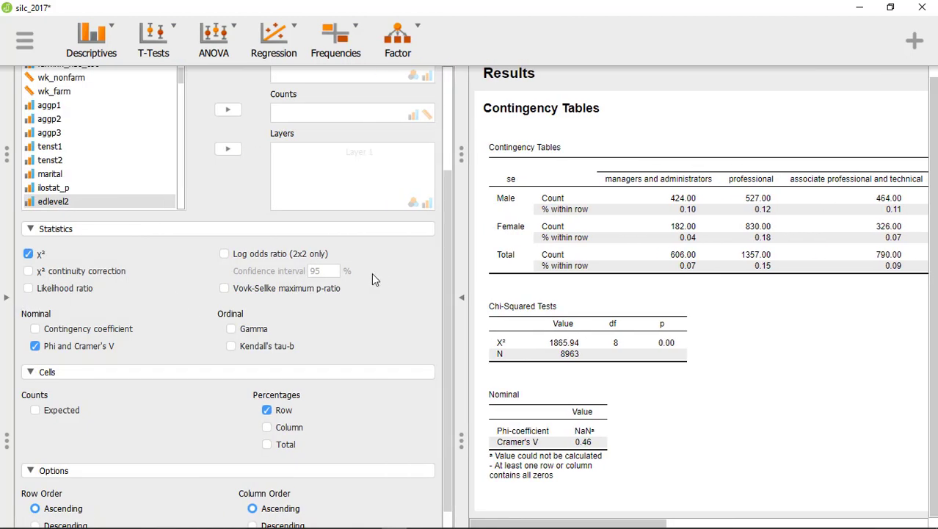
# Step: Return to the dataset's filter editor and remove the condition ann_disp_inc_i > 0
pyautogui.scroll(3, 382, 273)
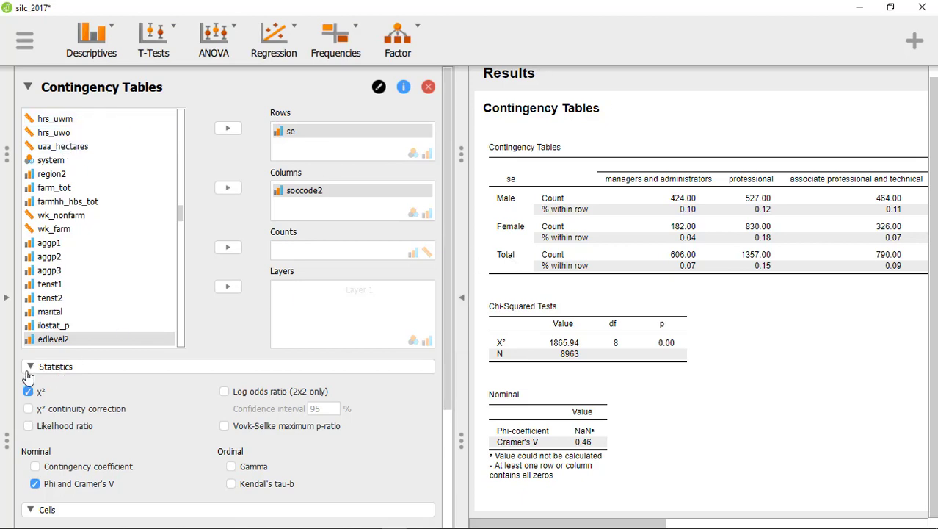
pyautogui.click(6, 298)
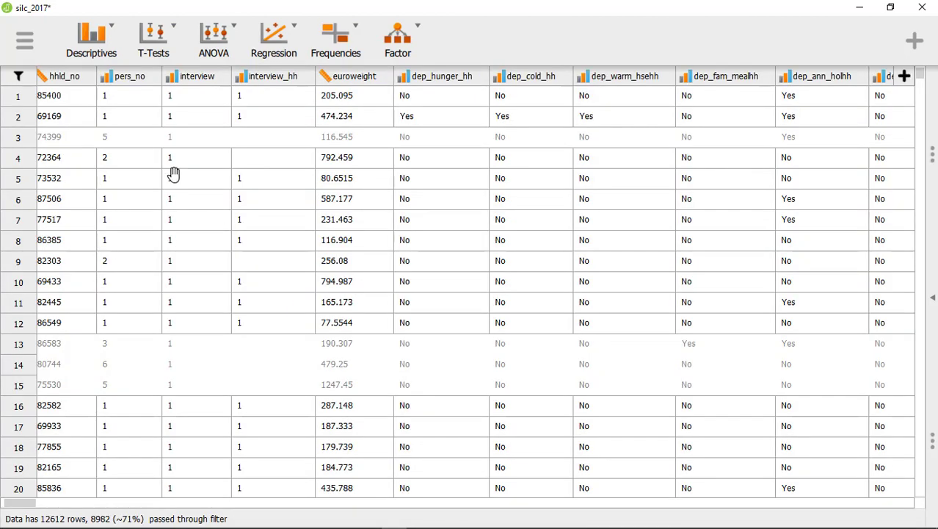
pyautogui.click(18, 77)
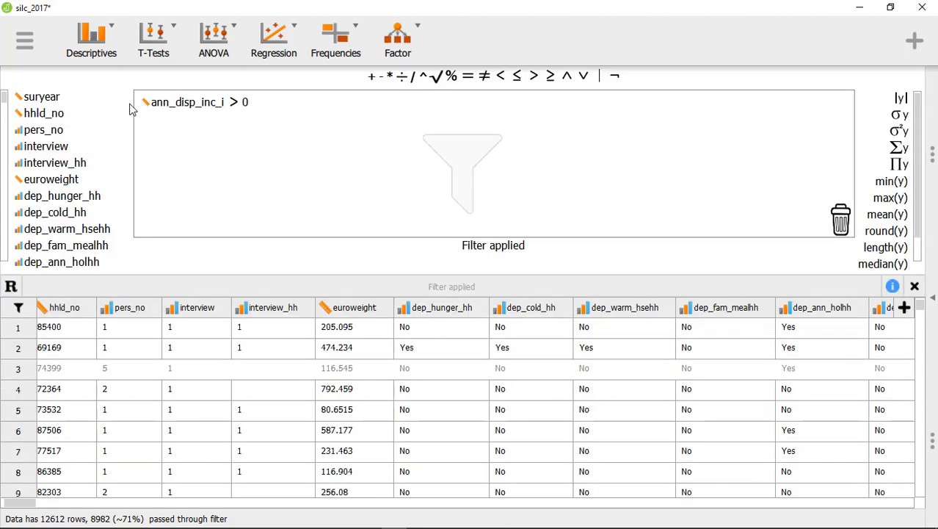
pyautogui.moveTo(189, 105); pyautogui.dragTo(841, 233)
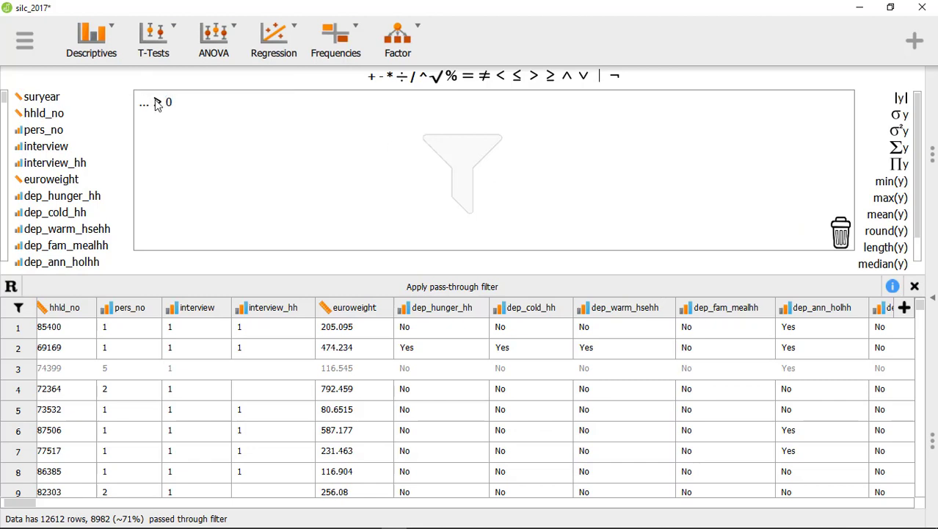
pyautogui.moveTo(160, 109); pyautogui.dragTo(838, 230)
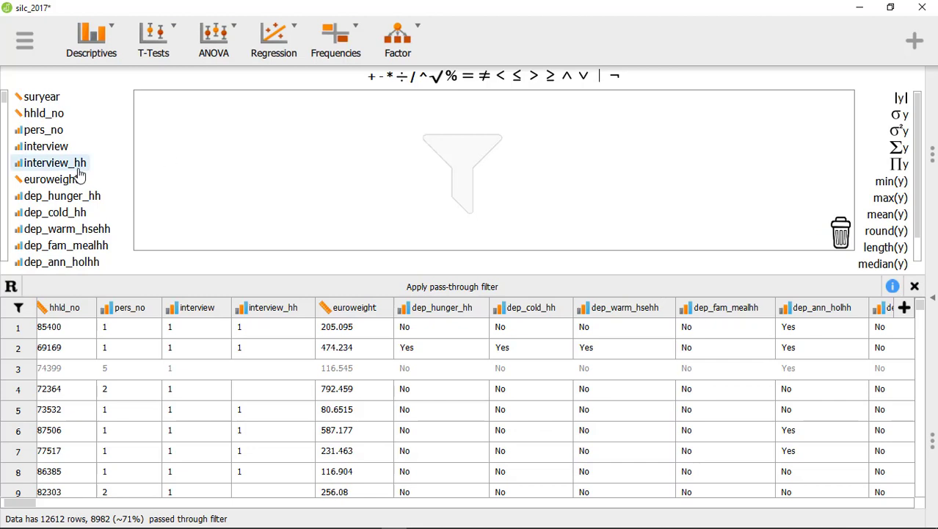
# Step: Build the filter condition pers_no = 1
pyautogui.doubleClick(36, 132)
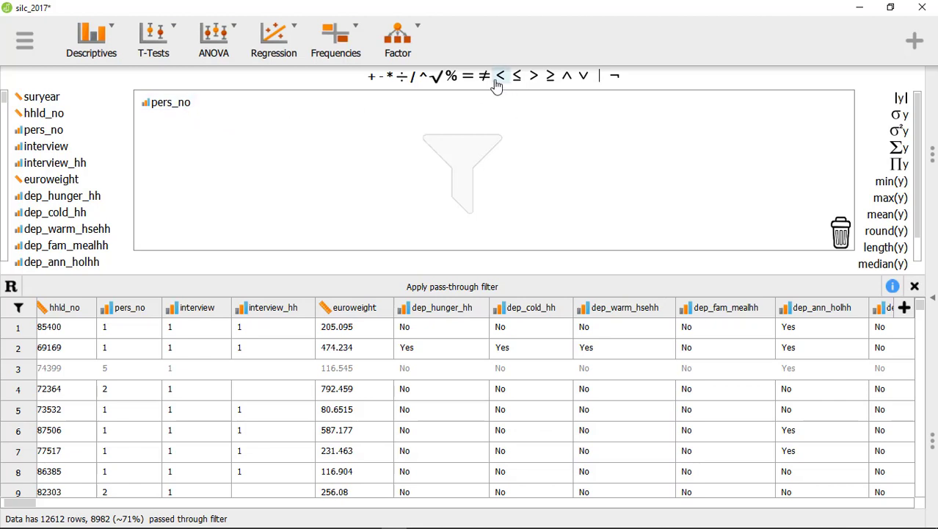
pyautogui.click(467, 76)
pyautogui.click(215, 103)
# Step: Add a second filter condition nat_dispinc > 0, apply the filter, and close the filter editor
pyautogui.scroll(-1, 56, 195)
pyautogui.scroll(-5, 57, 194)
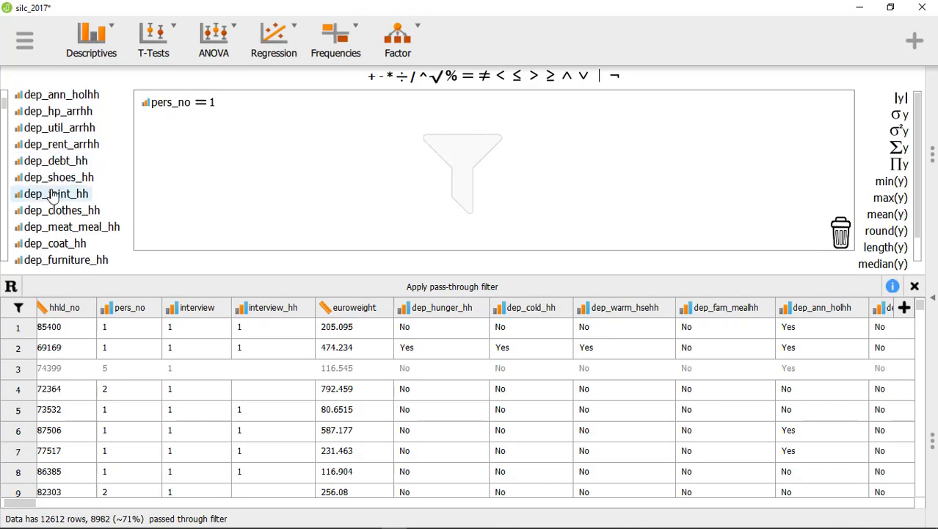
pyautogui.scroll(-4, 53, 195)
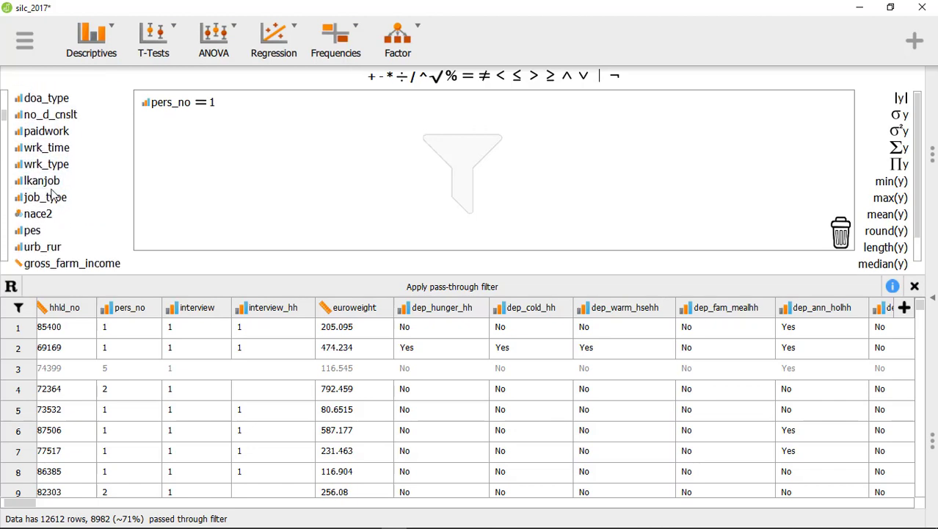
pyautogui.scroll(1, 53, 195)
pyautogui.scroll(-4, 52, 193)
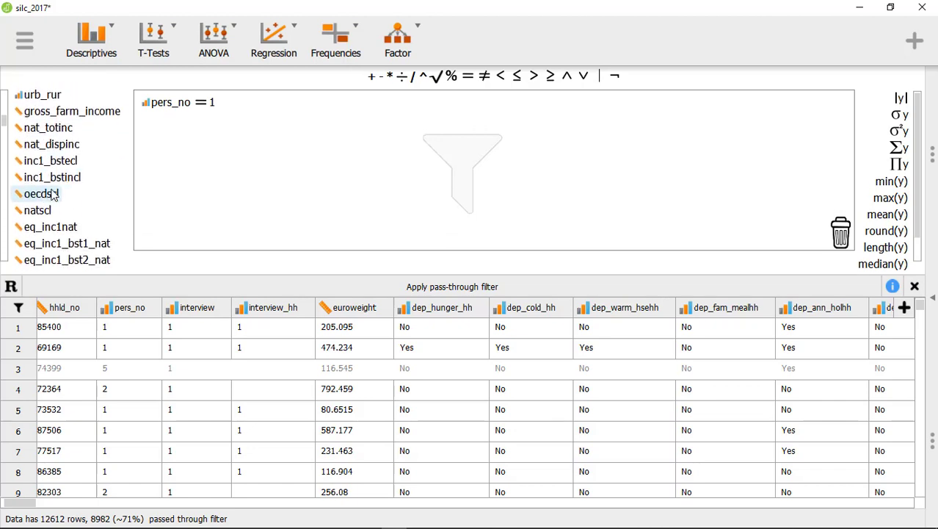
pyautogui.scroll(1, 51, 192)
pyautogui.moveTo(54, 140); pyautogui.dragTo(213, 146)
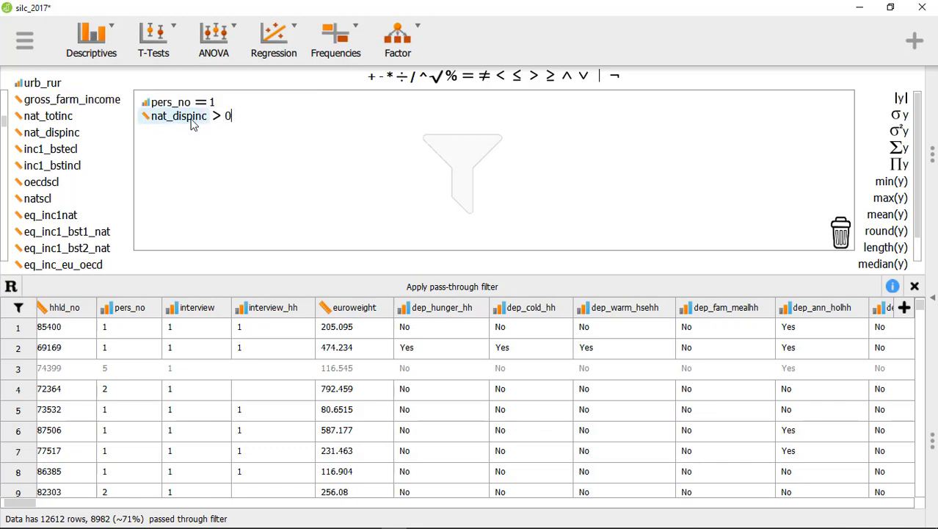
pyautogui.click(448, 292)
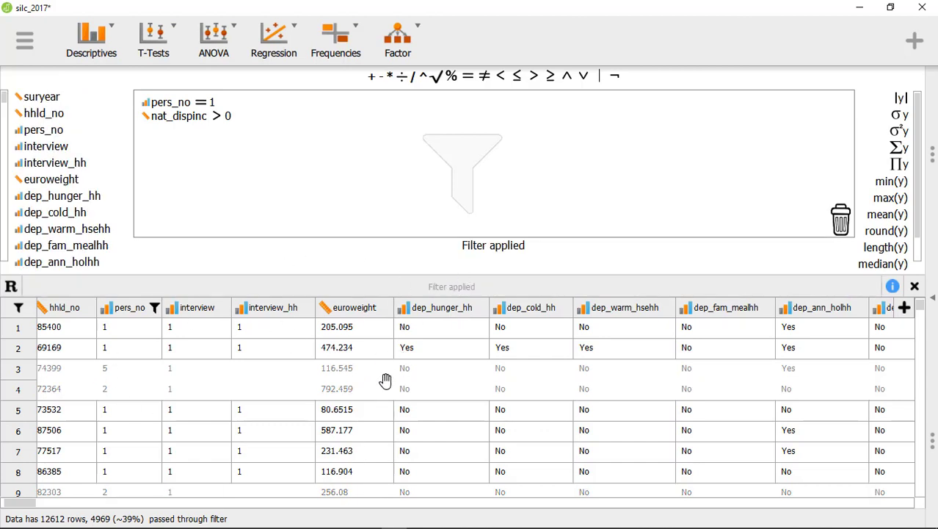
pyautogui.scroll(-1, 380, 383)
pyautogui.scroll(1, 372, 384)
pyautogui.click(915, 285)
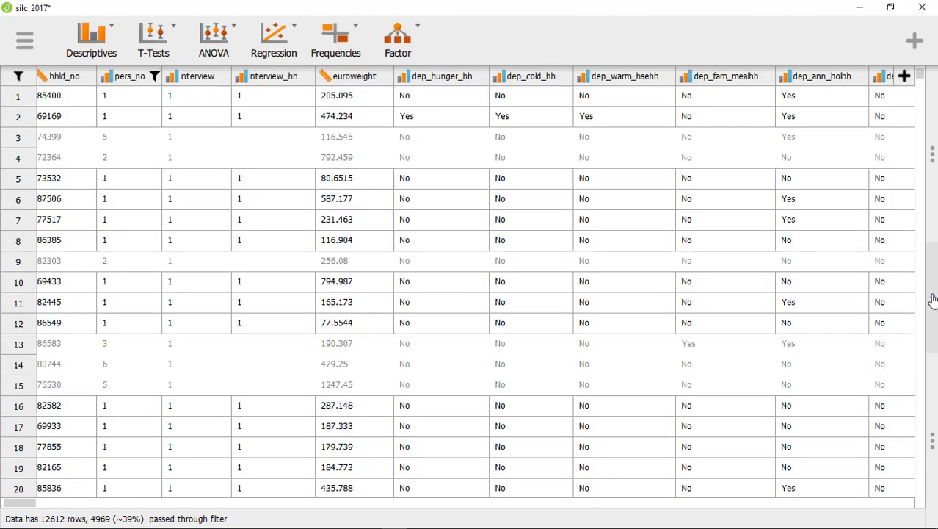
# Step: Return to the Contingency Tables analysis and review its recalculated results and settings
pyautogui.click(933, 300)
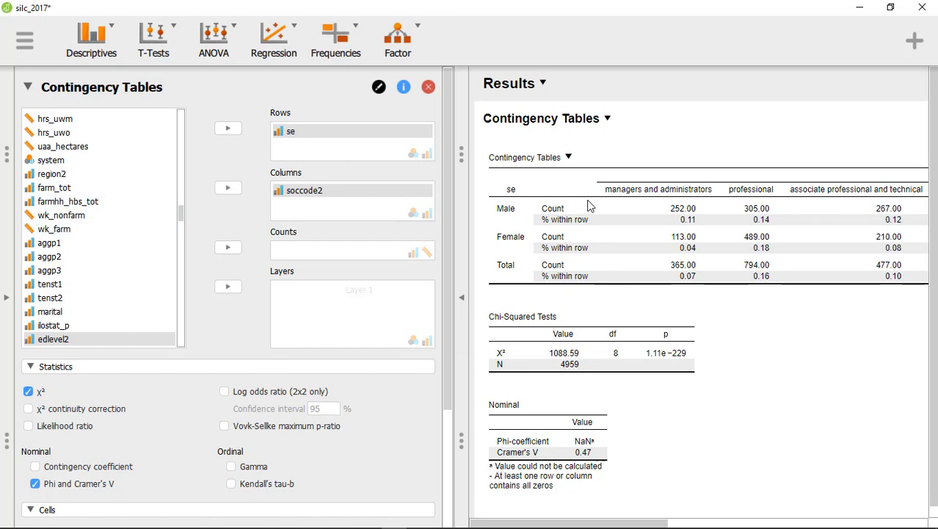
pyautogui.scroll(-5, 290, 219)
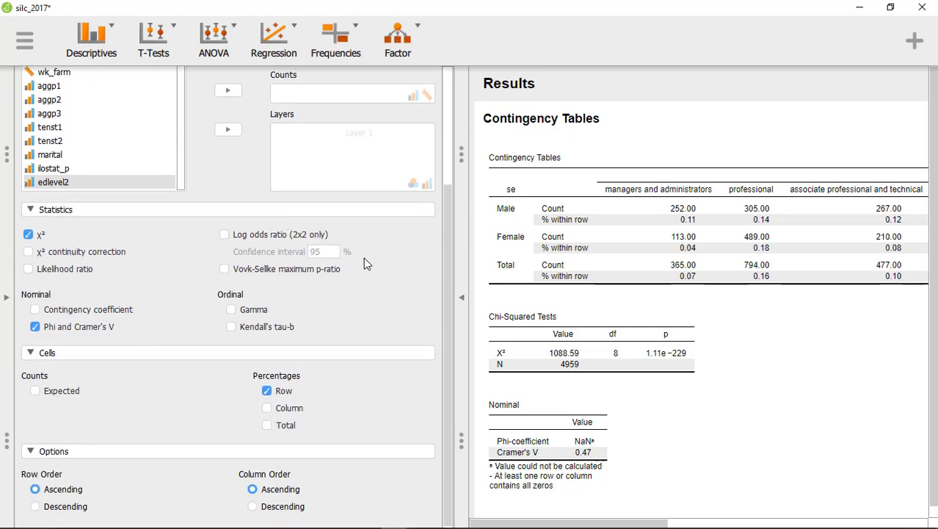
pyautogui.scroll(5, 368, 260)
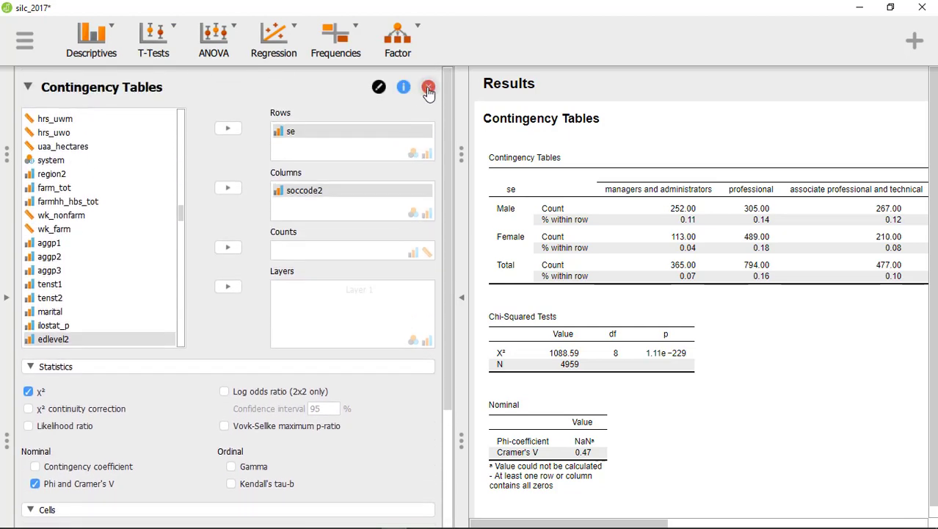
# Step: Add a second Contingency Tables analysis and rename the existing se by soccode2 analysis as Individual
pyautogui.click(359, 37)
pyautogui.click(356, 106)
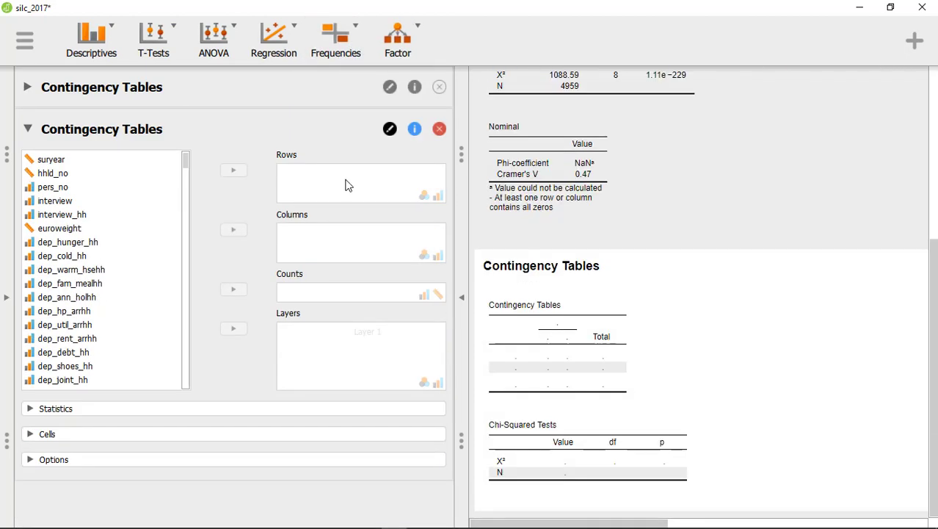
pyautogui.click(392, 89)
pyautogui.click(378, 86)
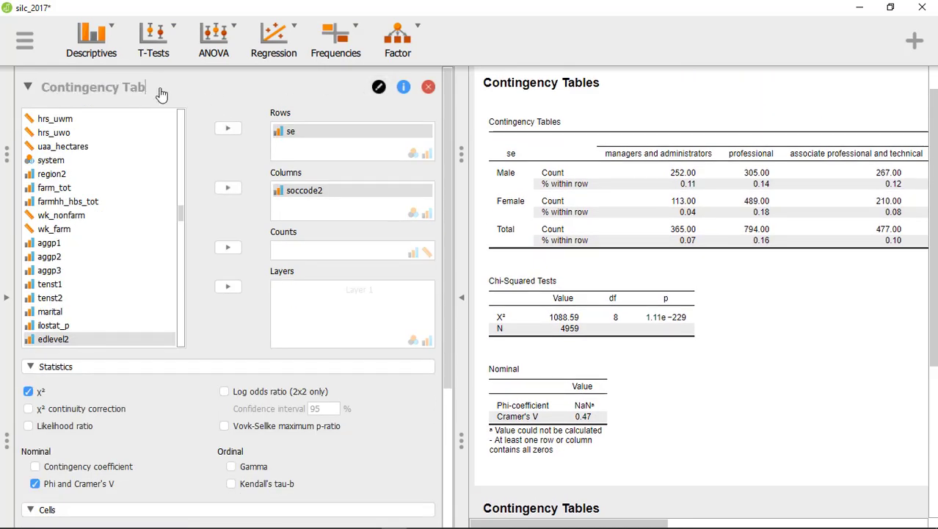
pyautogui.press('BackSpace')
pyautogui.press('BackSpace')
pyautogui.press('BackSpace')
pyautogui.press('BackSpace')
pyautogui.press('BackSpace')
pyautogui.press('BackSpace')
pyautogui.press('BackSpace')
pyautogui.press('BackSpace')
pyautogui.press('BackSpace')
pyautogui.press('BackSpace')
pyautogui.press('BackSpace')
pyautogui.press('BackSpace')
pyautogui.press('BackSpace')
pyautogui.press('BackSpace')
pyautogui.press('BackSpace')
pyautogui.write('Individual')
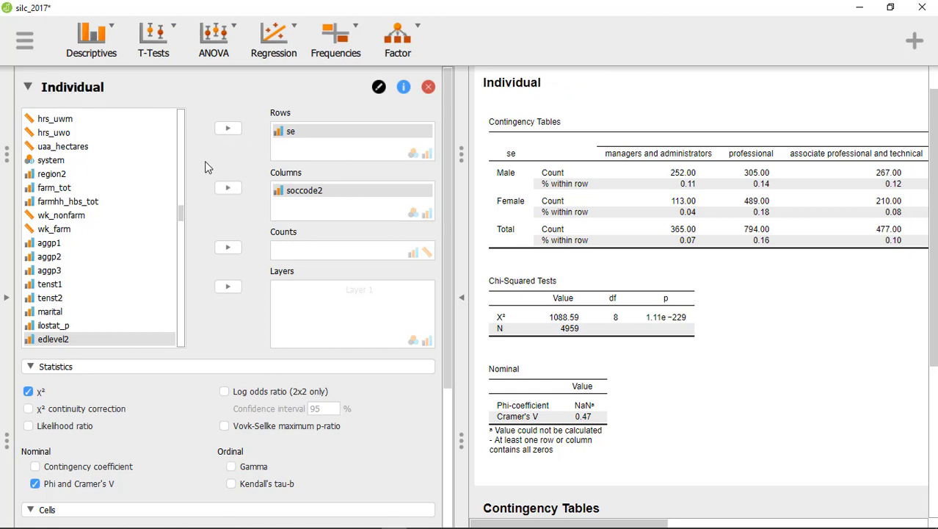
# Step: Return to the new, empty Contingency Tables analysis and rename it as Household
pyautogui.scroll(-5, 216, 293)
pyautogui.click(157, 508)
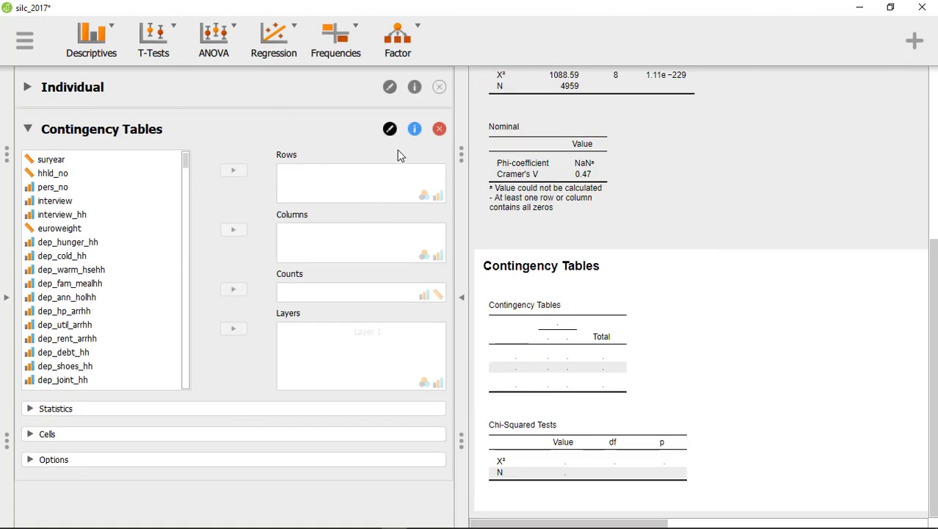
pyautogui.click(160, 134)
pyautogui.write('Household')
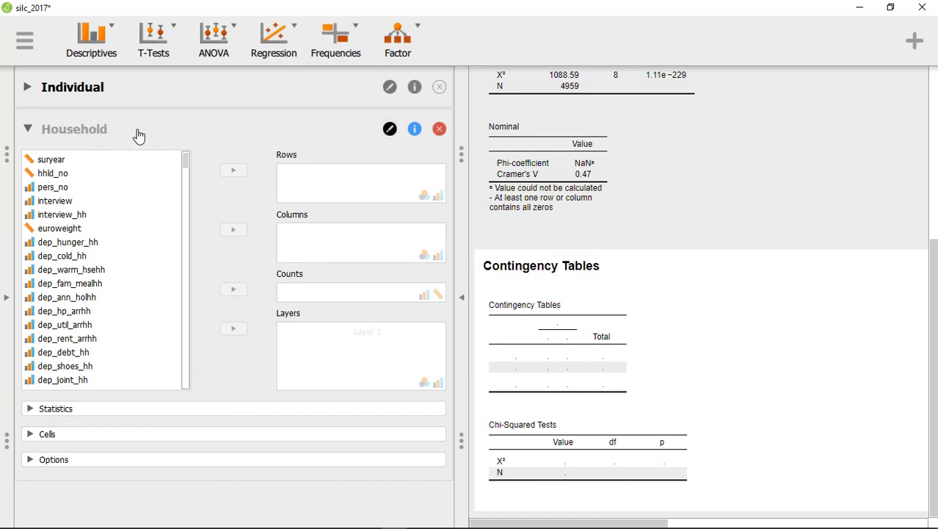
pyautogui.click(260, 304)
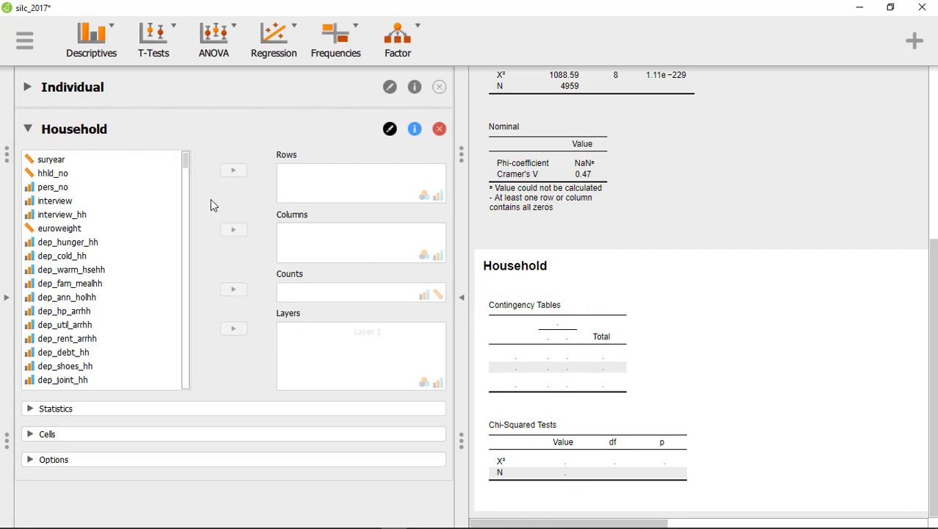
# Step: Look over the results of both analyses and check the dataset's active filter conditions before returning to the analyses
pyautogui.scroll(3, 705, 278)
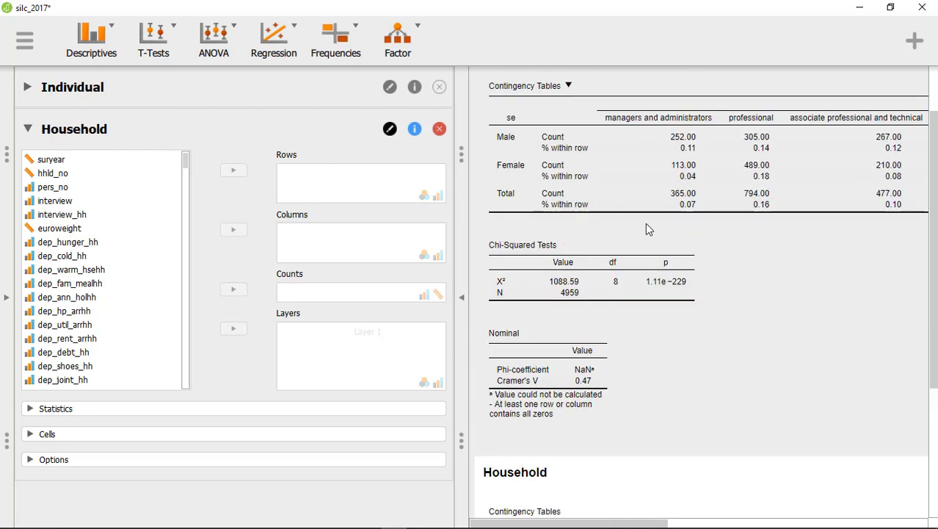
pyautogui.scroll(-3, 762, 334)
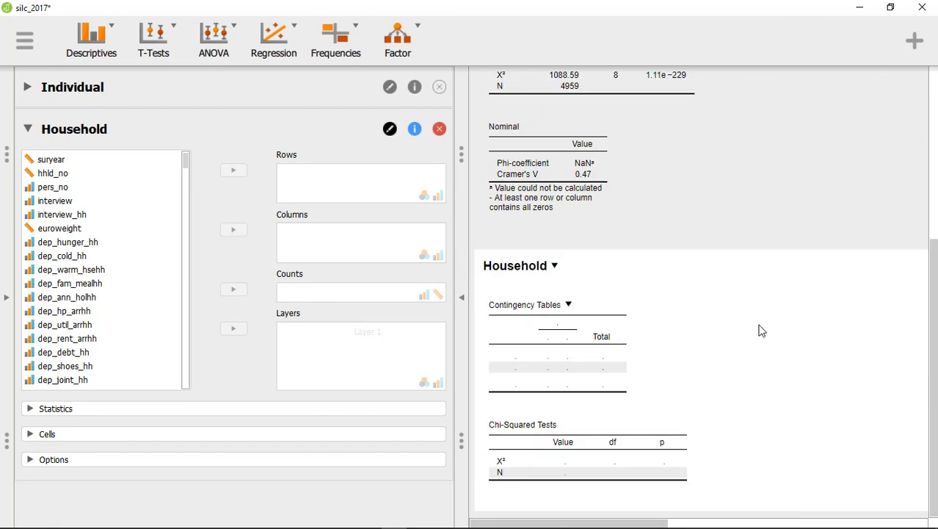
pyautogui.scroll(3, 760, 331)
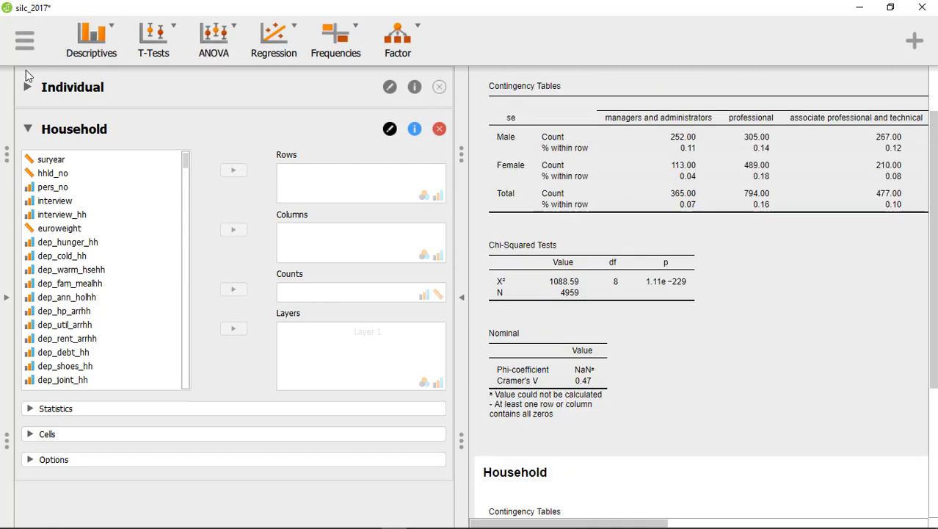
pyautogui.click(6, 297)
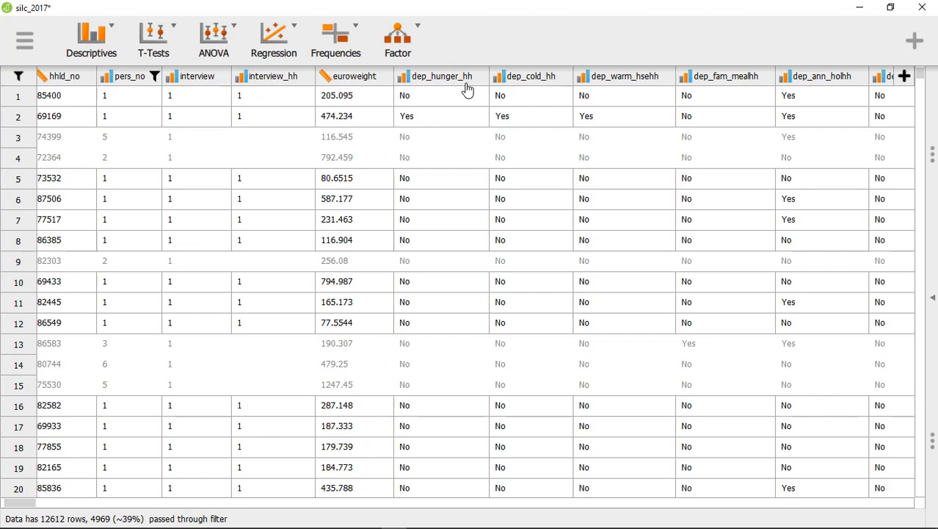
pyautogui.click(18, 79)
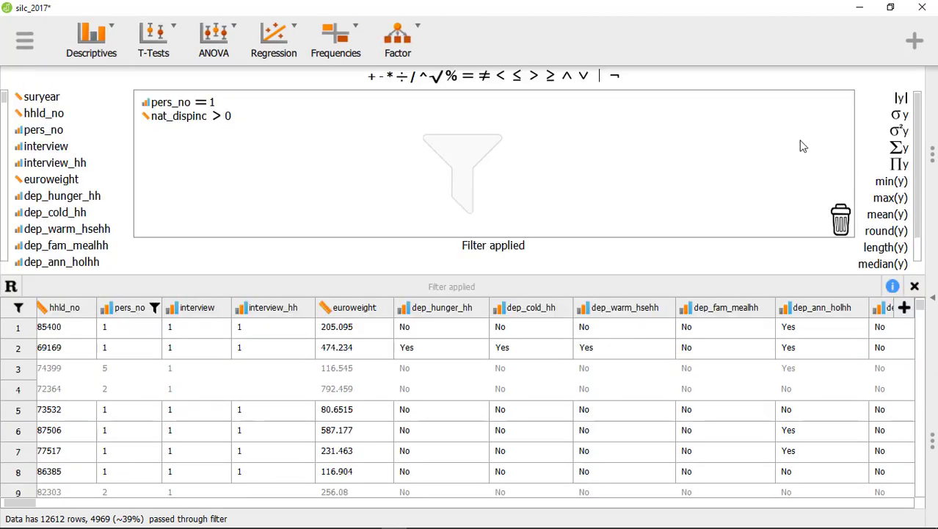
pyautogui.click(915, 287)
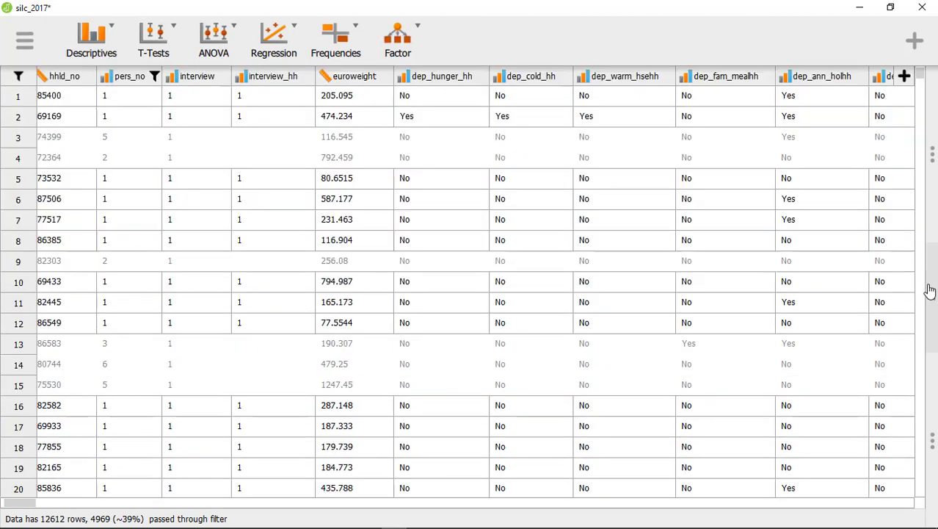
pyautogui.click(931, 294)
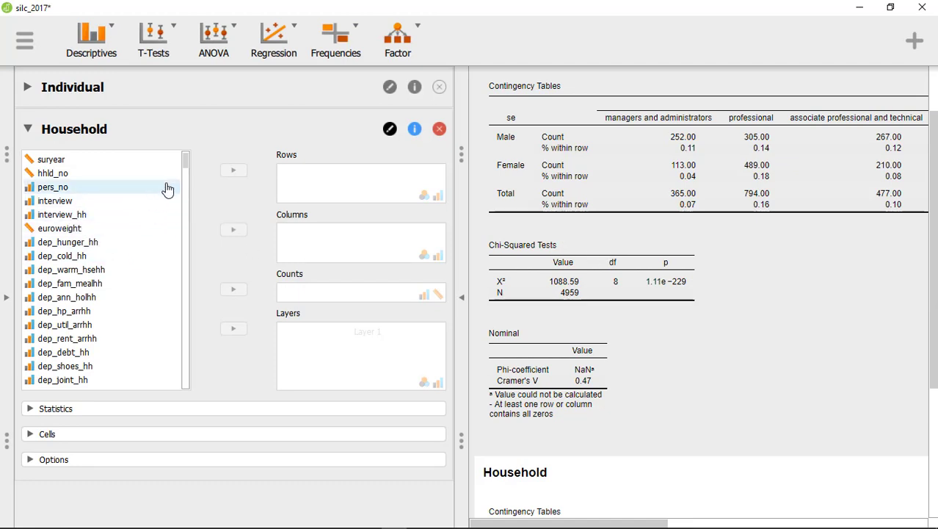
# Step: Assign the variable tenst2 to the rows of the Household contingency table
pyautogui.scroll(-2, 91, 301)
pyautogui.scroll(-3, 90, 306)
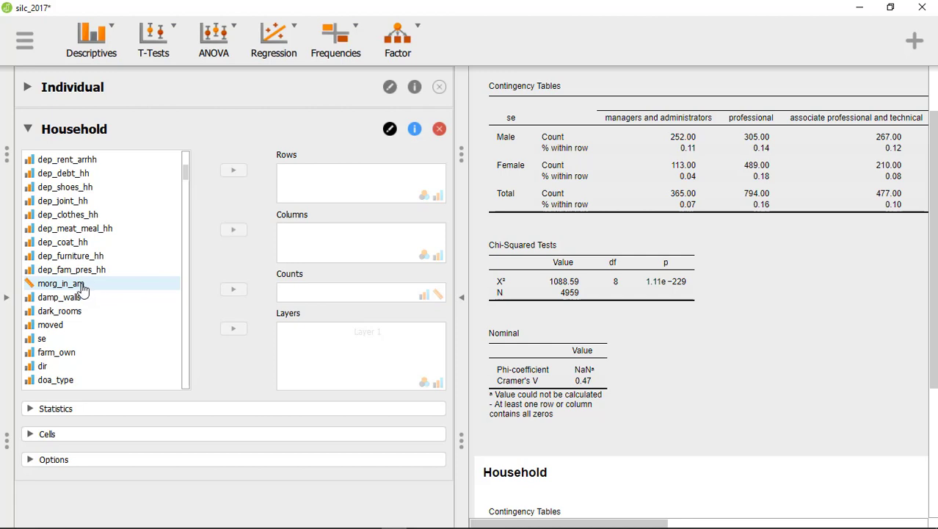
pyautogui.scroll(-10, 83, 288)
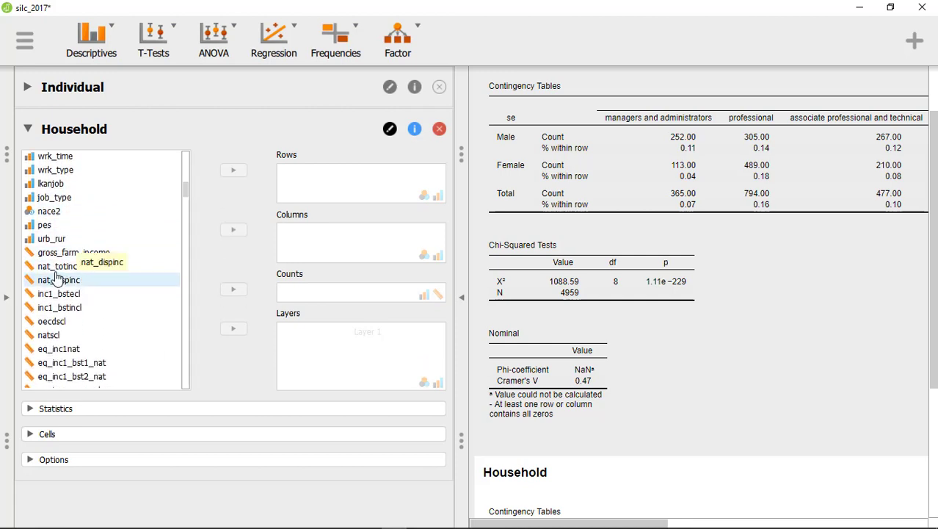
pyautogui.scroll(-8, 69, 272)
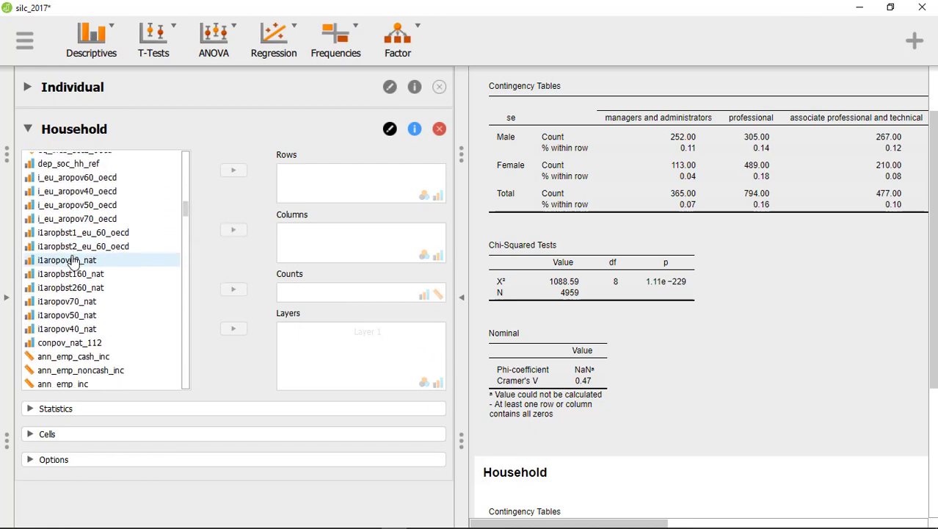
pyautogui.scroll(-10, 78, 265)
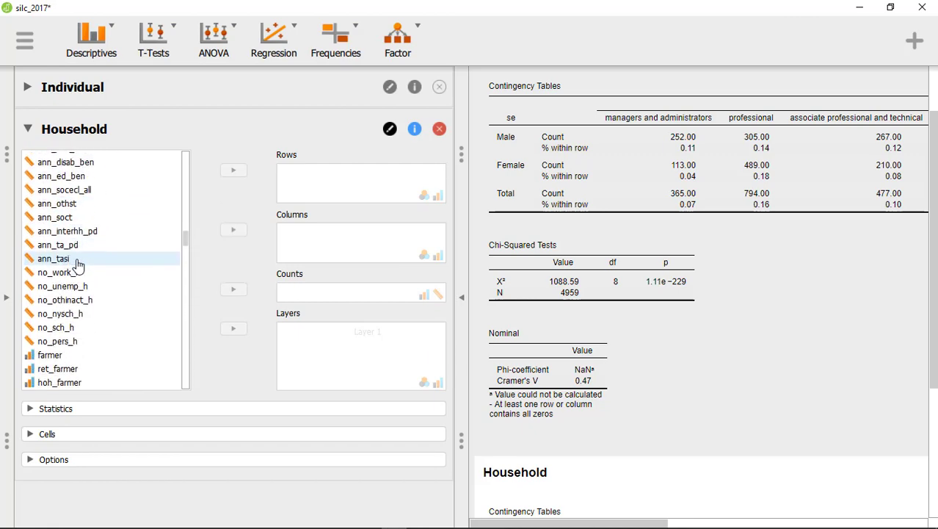
pyautogui.scroll(-5, 81, 279)
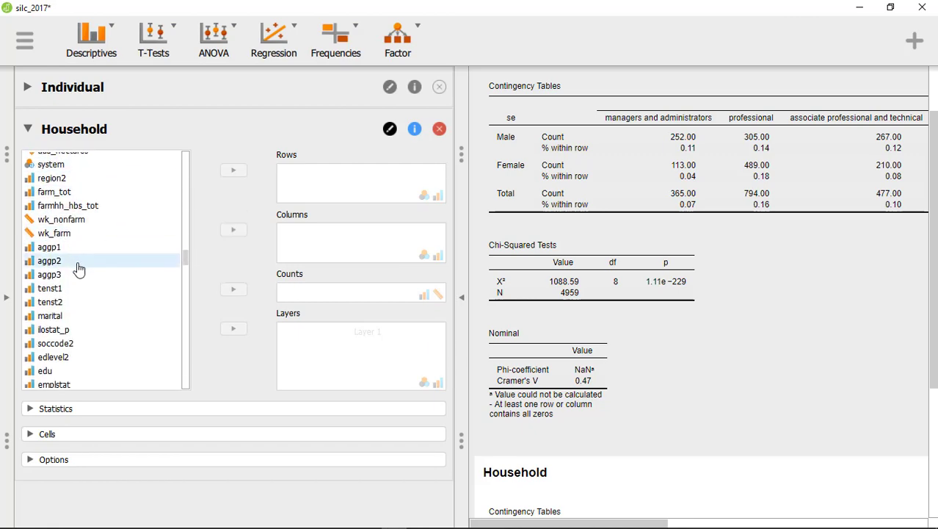
pyautogui.click(63, 307)
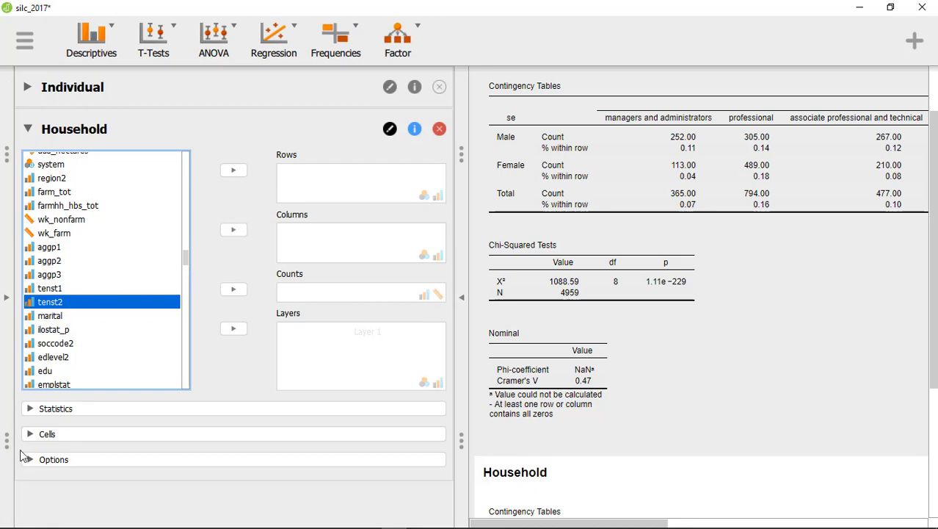
pyautogui.click(233, 170)
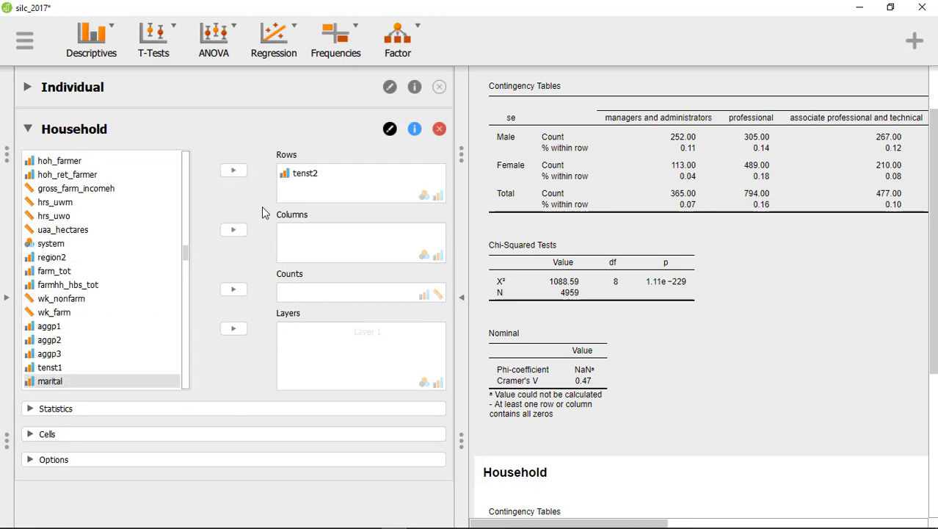
# Step: Assign the variable ends_meet to the columns of the Household contingency table
pyautogui.moveTo(188, 255); pyautogui.dragTo(188, 375)
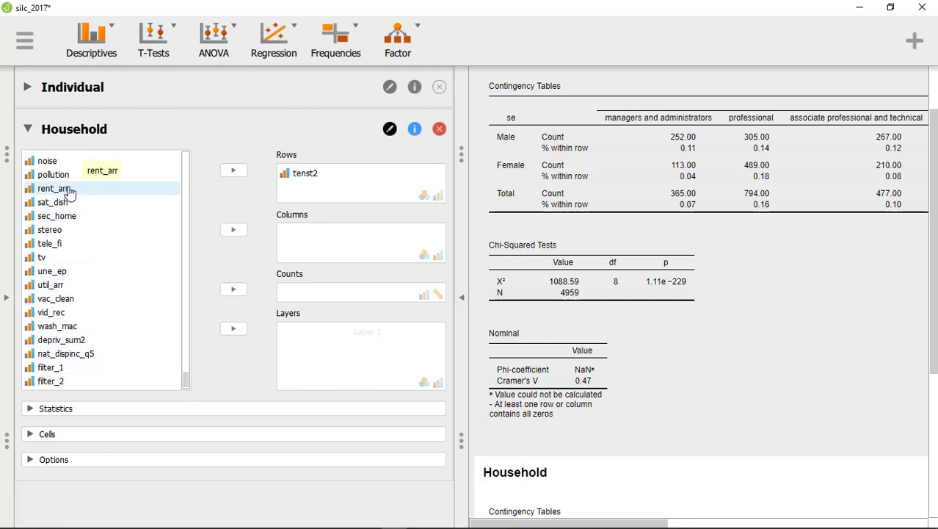
pyautogui.scroll(2, 122, 260)
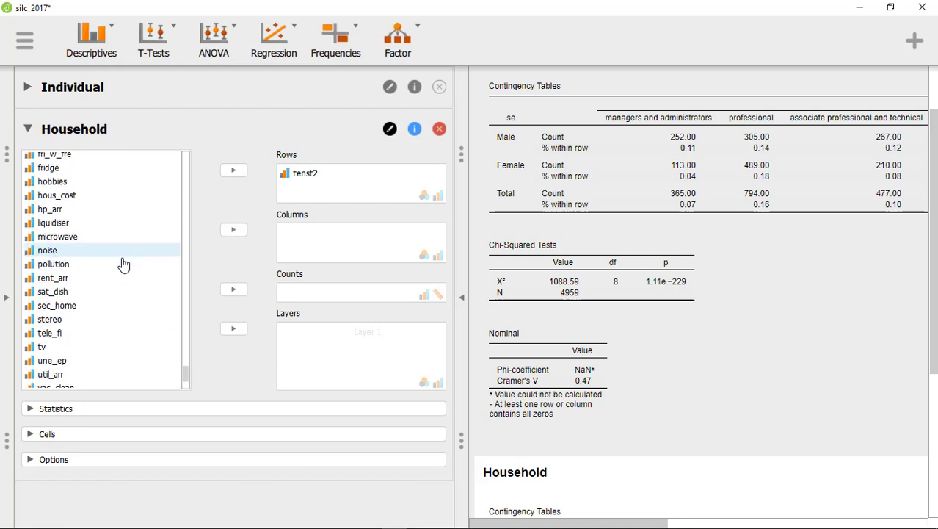
pyautogui.scroll(2, 123, 266)
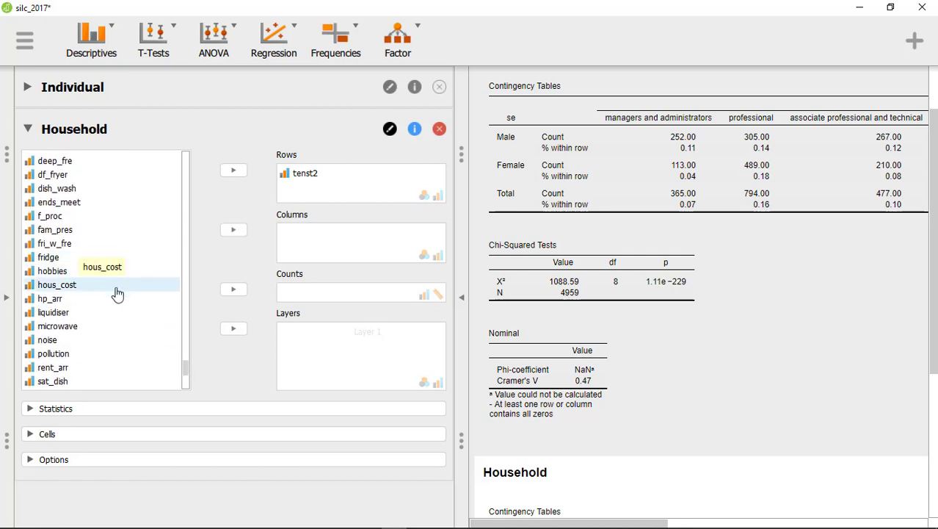
pyautogui.click(62, 205)
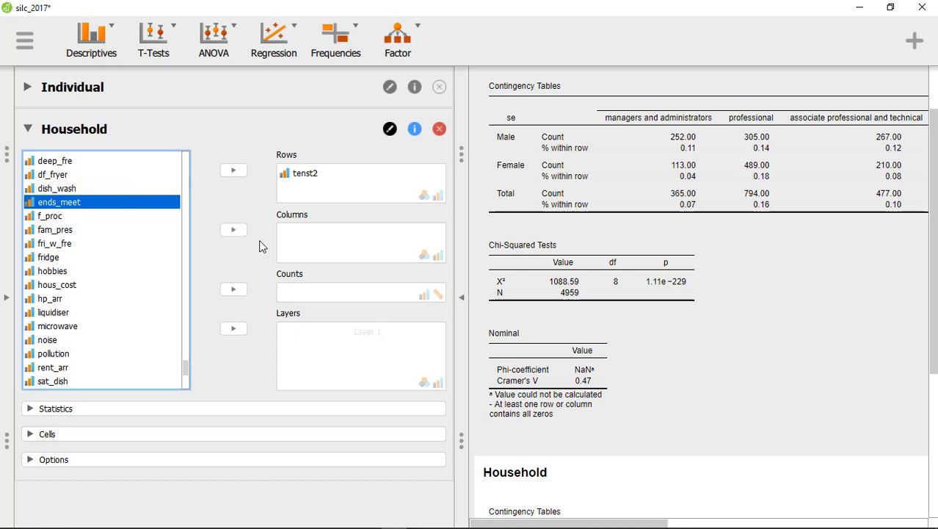
pyautogui.scroll(-3, 788, 397)
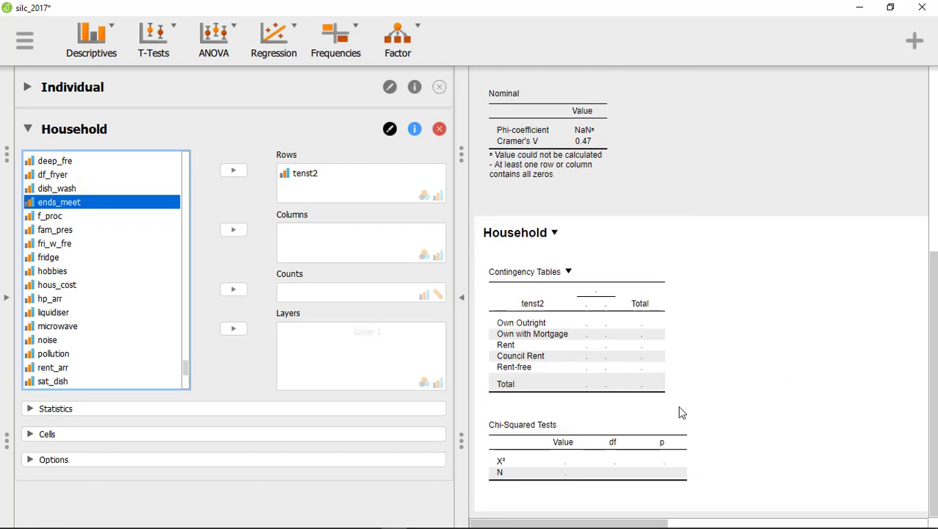
pyautogui.click(234, 231)
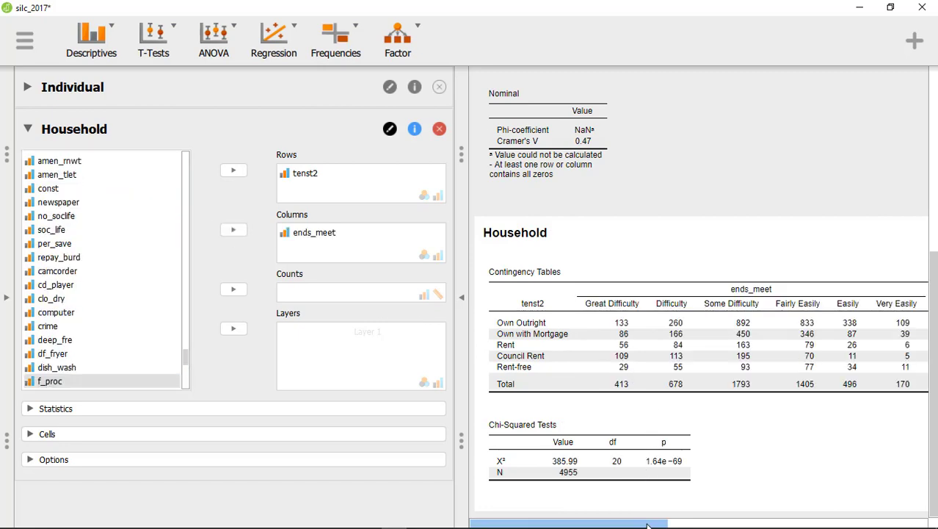
pyautogui.moveTo(649, 523)
pyautogui.mouseDown()
pyautogui.moveTo(732, 523)
pyautogui.moveTo(646, 524)
pyautogui.mouseUp()
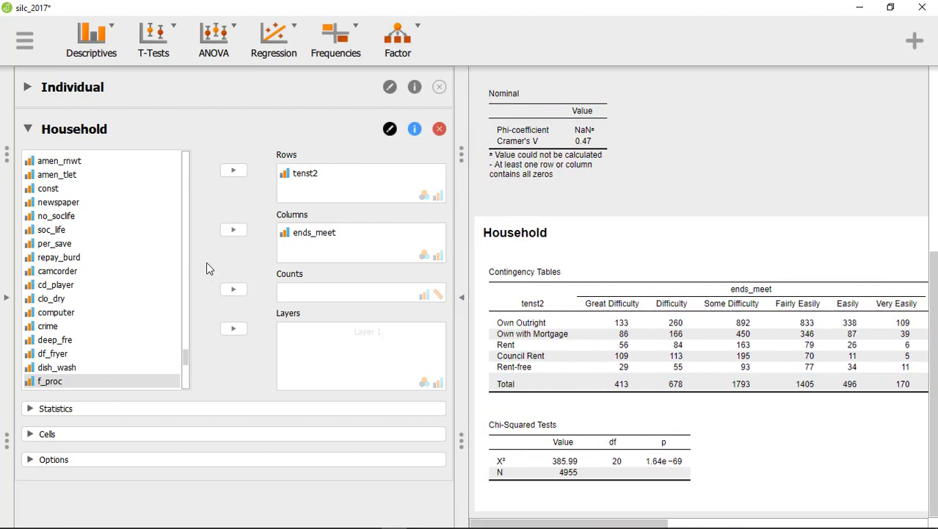
# Step: Enable Phi and Cramer's V and row percentages for the Household contingency table
pyautogui.click(31, 409)
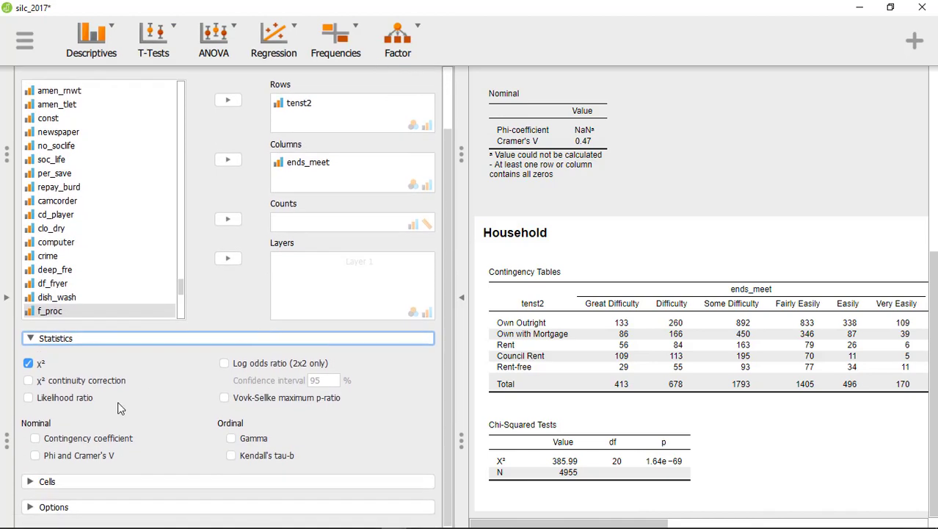
pyautogui.click(35, 455)
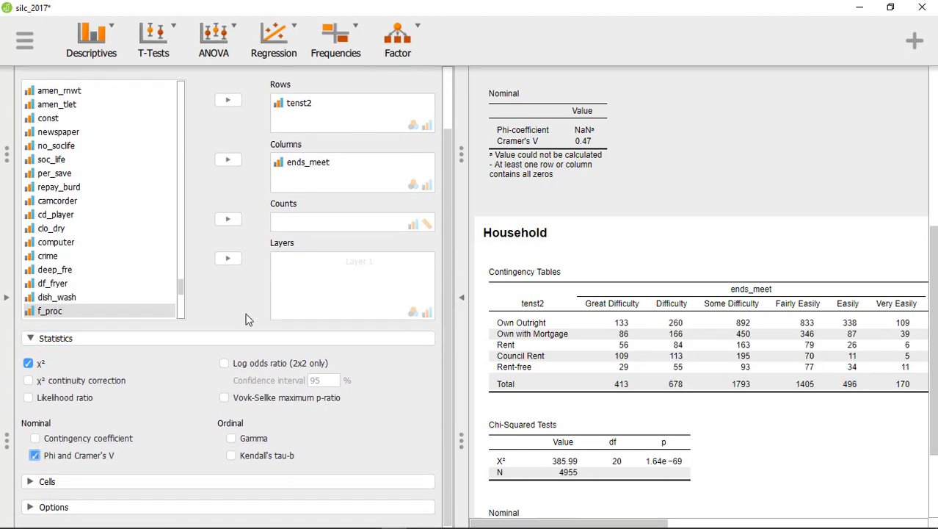
pyautogui.scroll(3, 247, 318)
pyautogui.scroll(-3, 237, 356)
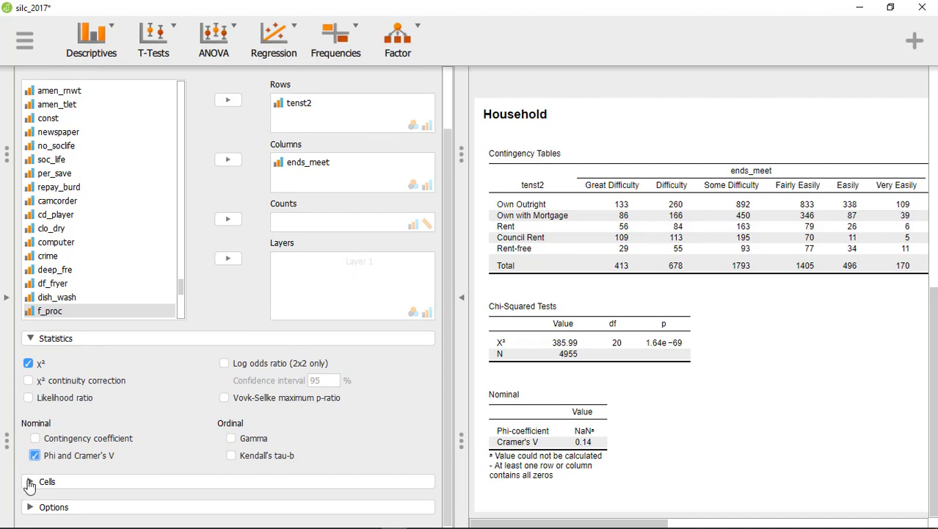
pyautogui.click(29, 482)
pyautogui.click(267, 447)
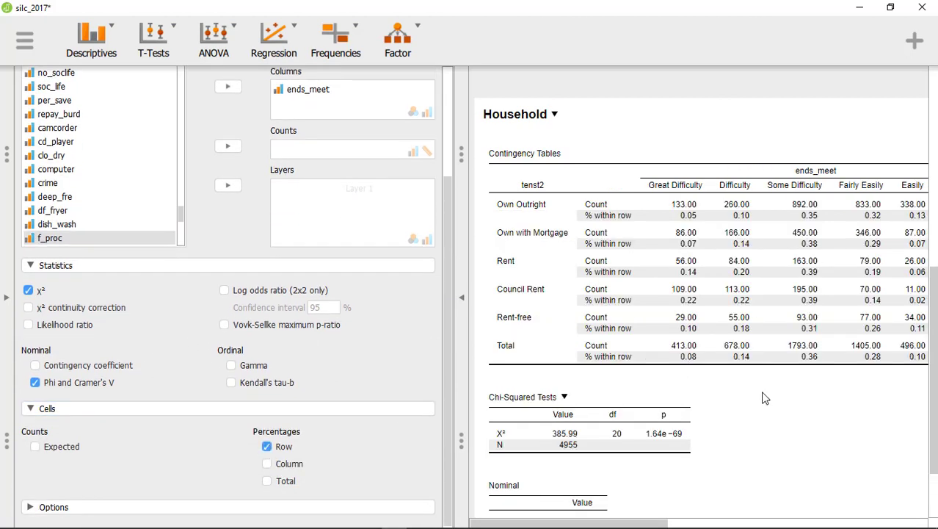
# Step: Examine the Household table of tenst2 by ends_meet at full width and return to the analysis settings and variable list
pyautogui.click(461, 297)
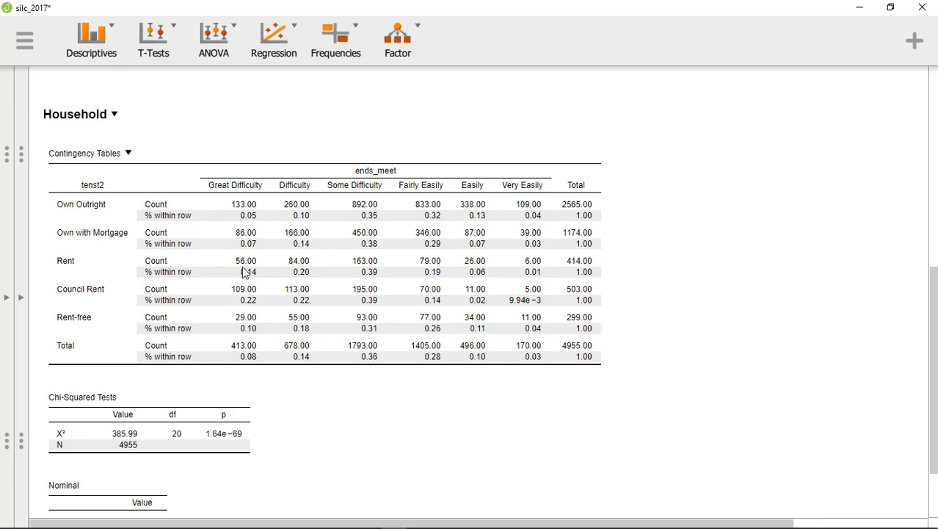
pyautogui.click(21, 297)
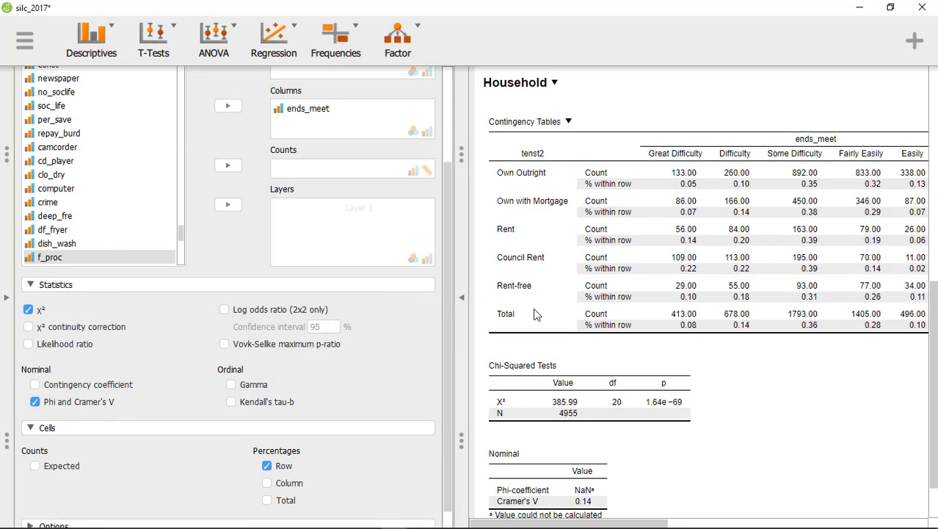
pyautogui.scroll(3, 199, 170)
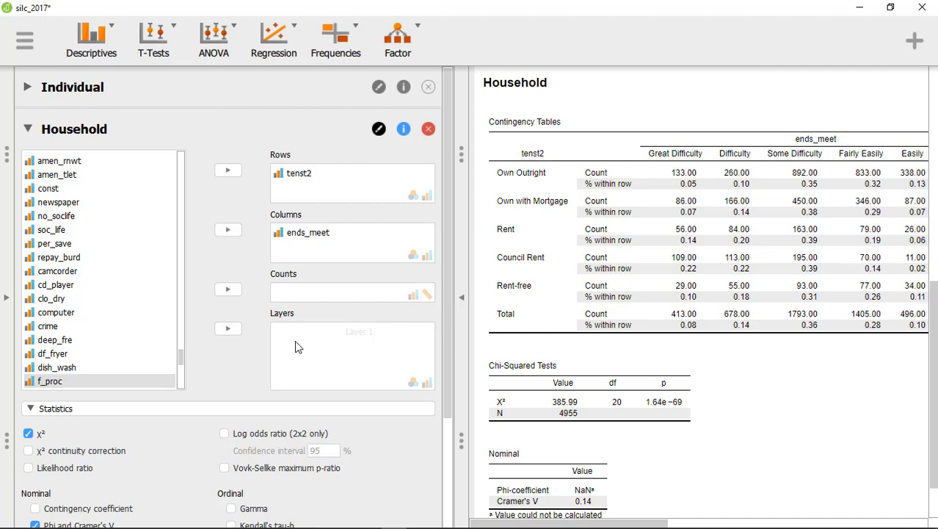
pyautogui.moveTo(183, 362); pyautogui.dragTo(181, 159)
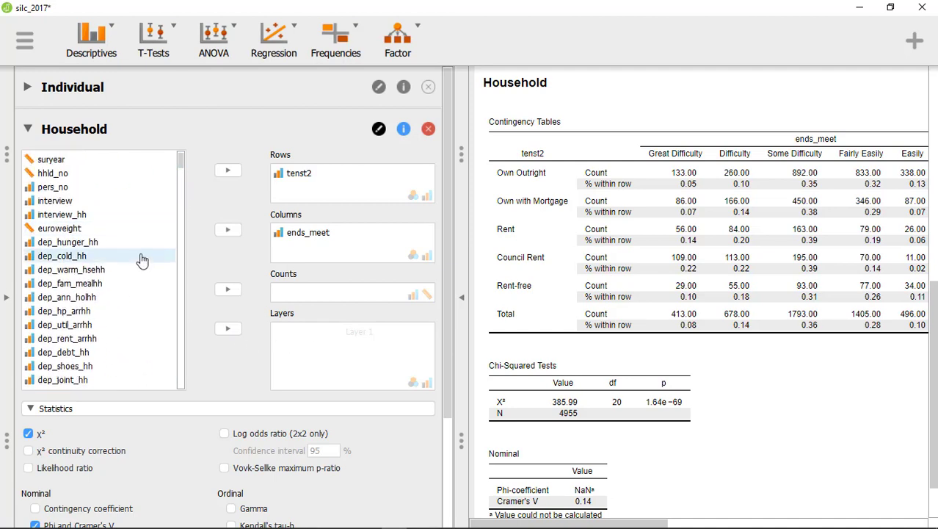
# Step: Add the variable se as Layer 1 of the Household contingency table
pyautogui.scroll(-4, 140, 259)
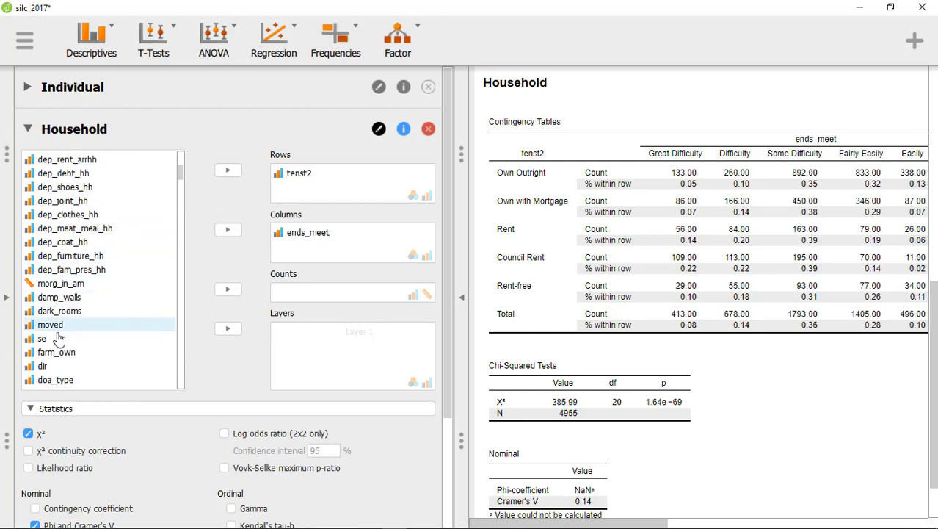
pyautogui.click(45, 339)
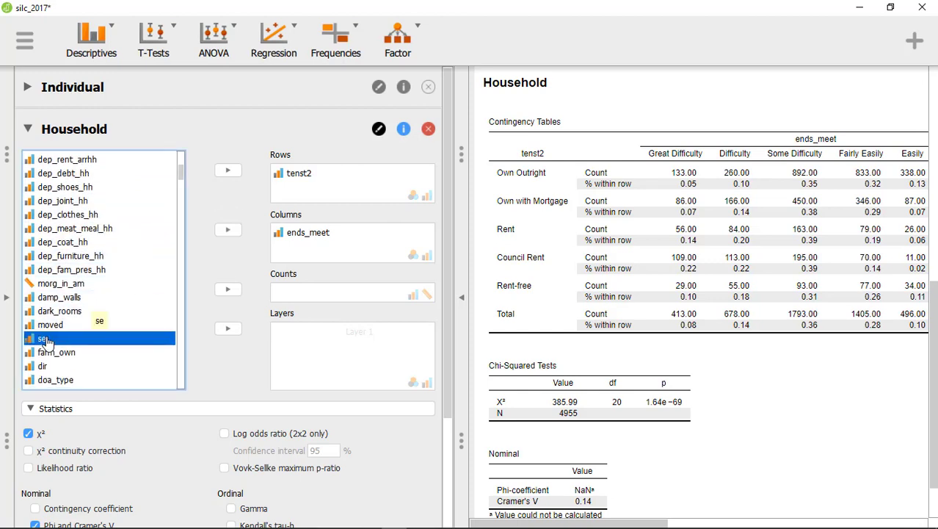
pyautogui.click(227, 331)
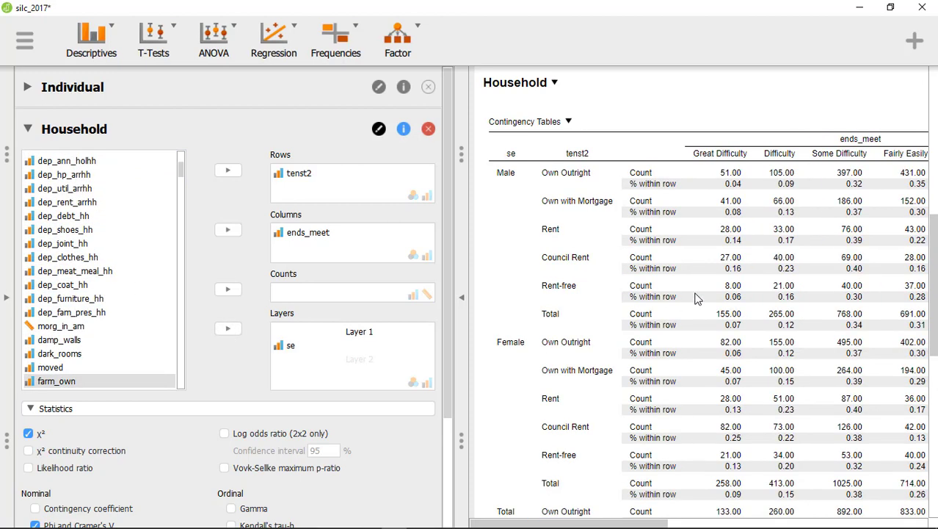
# Step: Examine the Household contingency table layered by se, including its chi-squared tests and Cramer's V for males and females
pyautogui.scroll(-5, 676, 293)
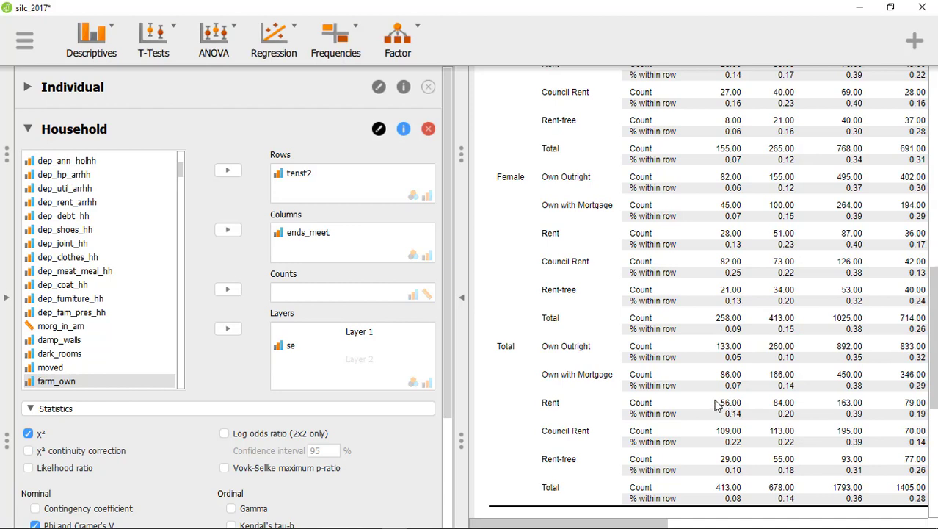
pyautogui.scroll(3, 703, 403)
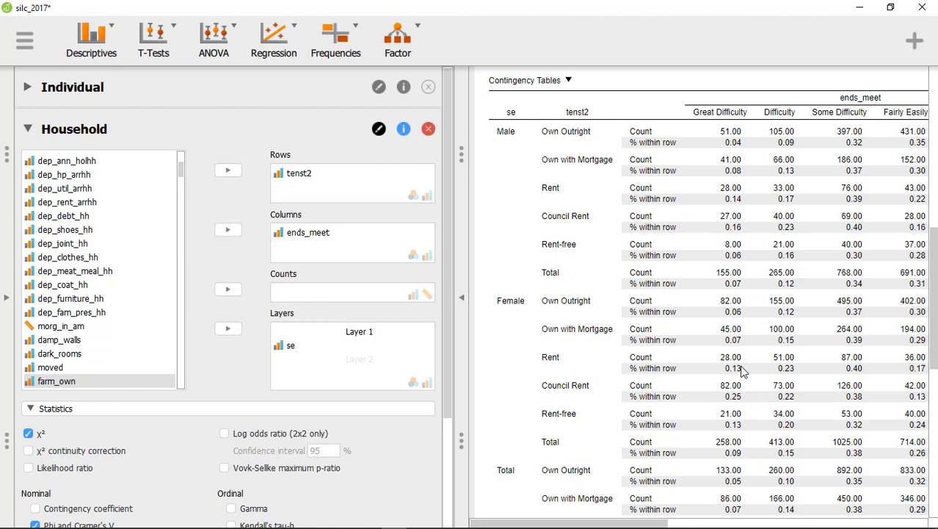
pyautogui.scroll(-5, 732, 364)
pyautogui.scroll(-3, 732, 363)
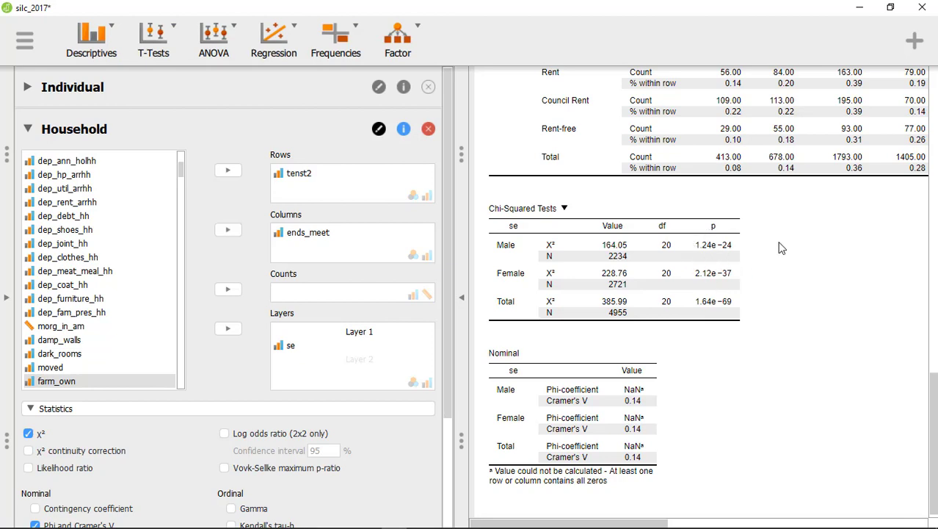
pyautogui.scroll(1, 782, 247)
pyautogui.scroll(2, 740, 169)
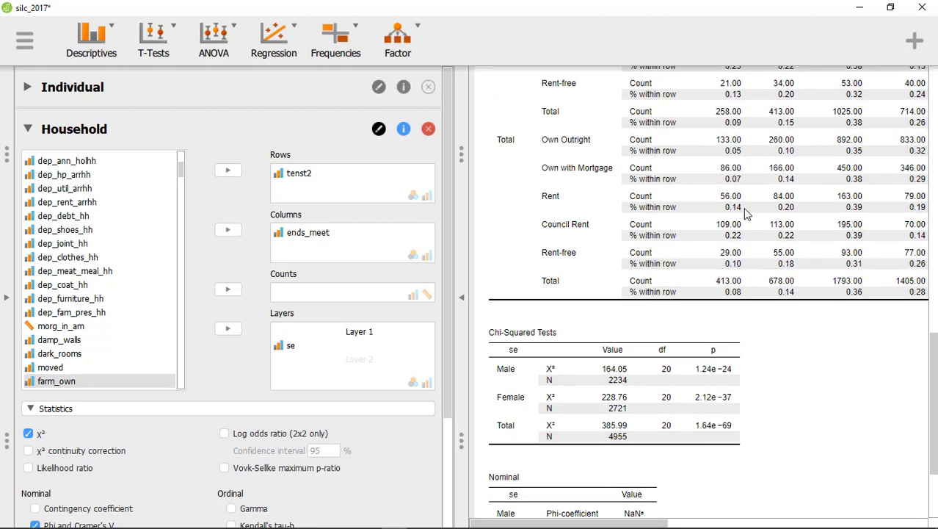
pyautogui.scroll(5, 745, 217)
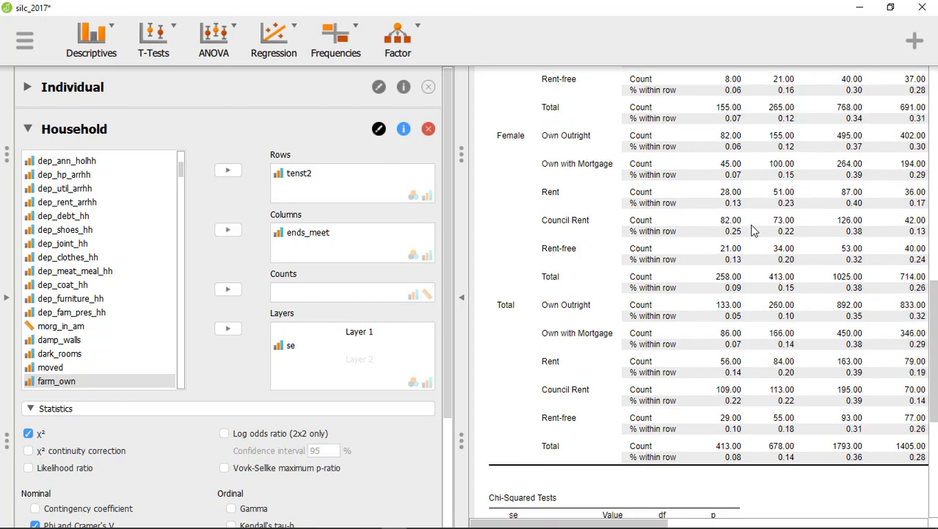
# Step: Remove the variable se from the layers of the Household contingency table
pyautogui.click(312, 347)
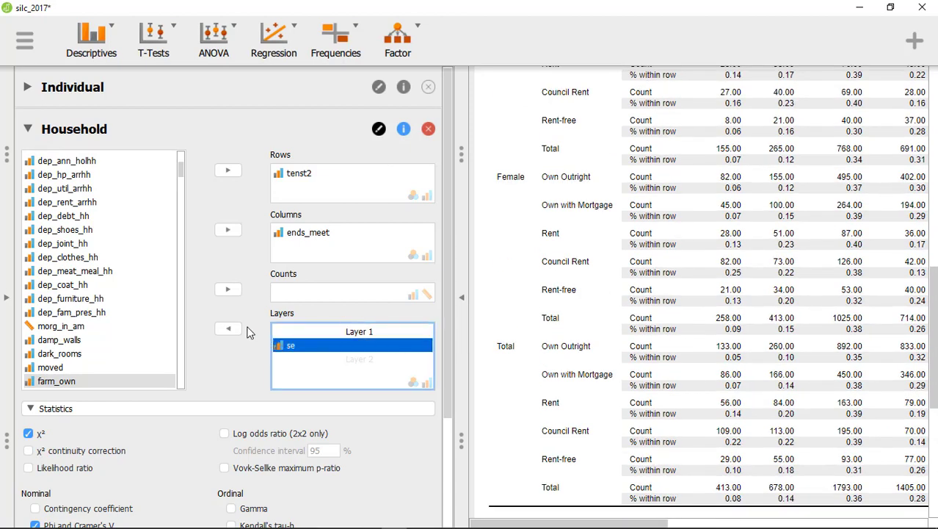
pyautogui.click(229, 332)
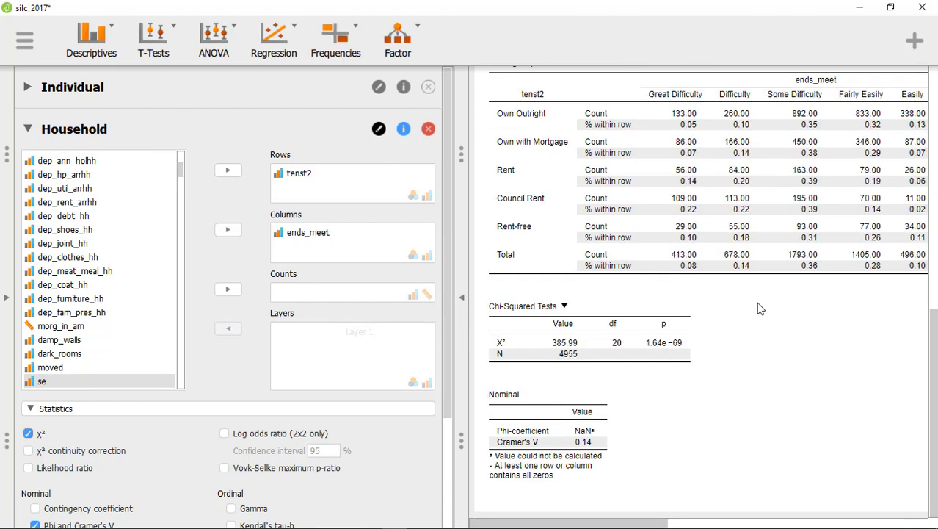
pyautogui.scroll(2, 760, 308)
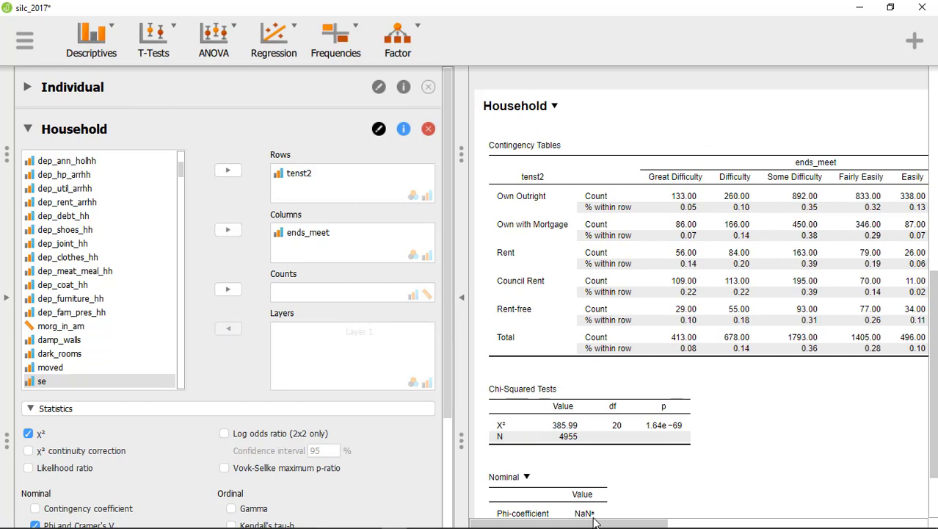
# Step: Show the Household results at full width and copy the tenst2 by ends_meet contingency table
pyautogui.moveTo(594, 521); pyautogui.dragTo(558, 524)
pyautogui.click(462, 297)
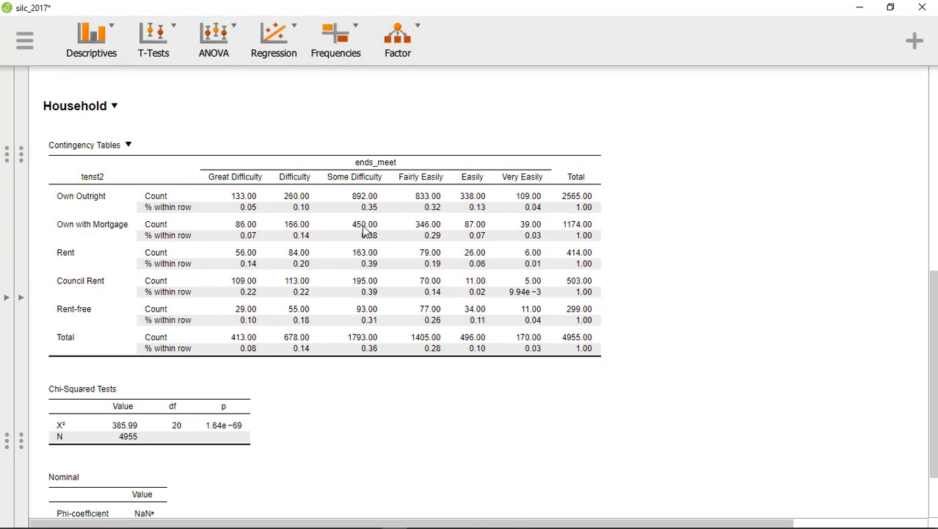
pyautogui.click(128, 145)
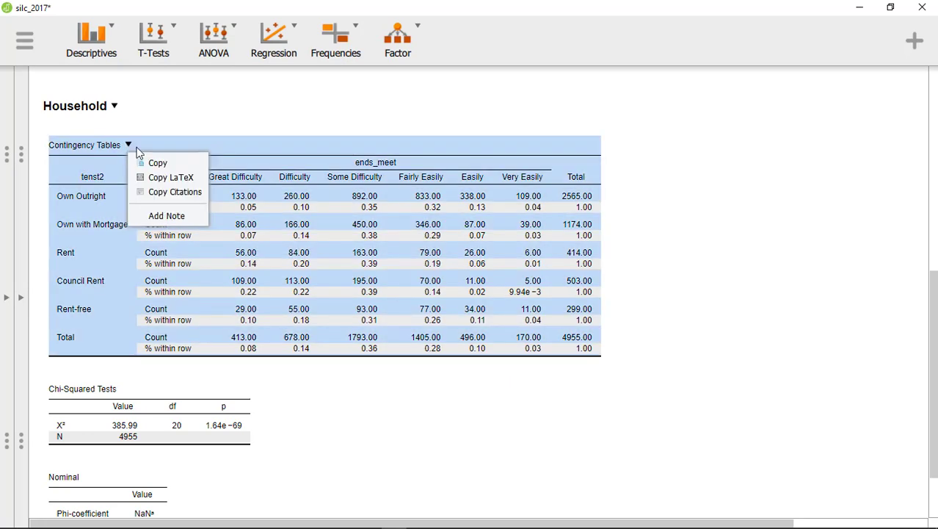
pyautogui.click(171, 164)
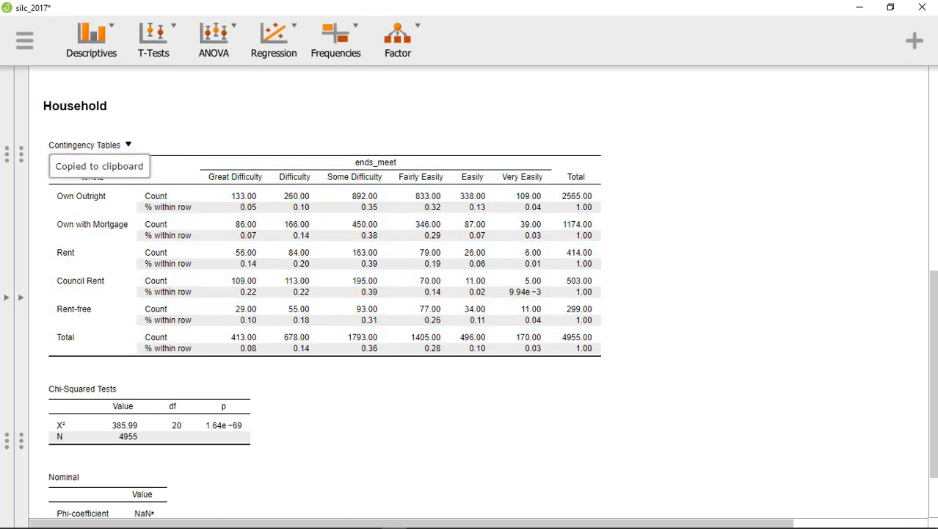
# Step: Open a new blank document in Word 2016 and maximize its window
pyautogui.rightClick(191, 518)
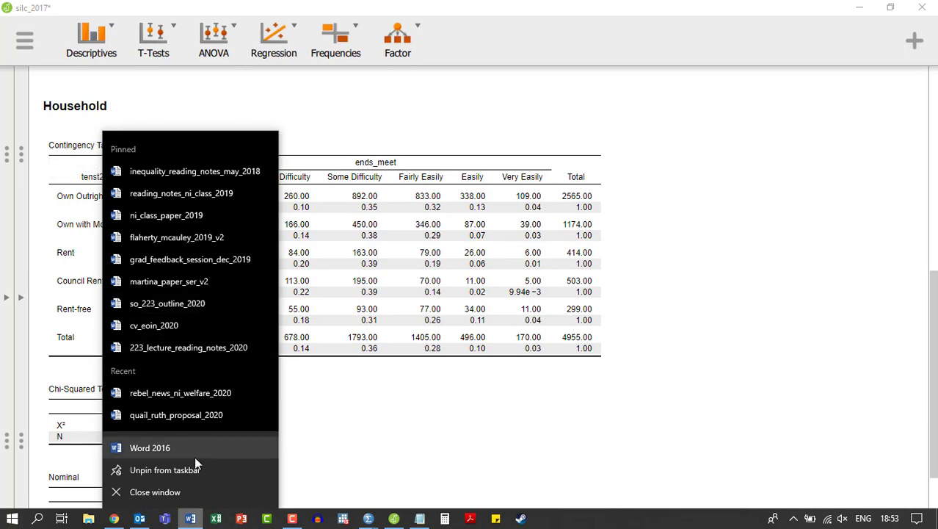
pyautogui.click(176, 449)
pyautogui.click(379, 184)
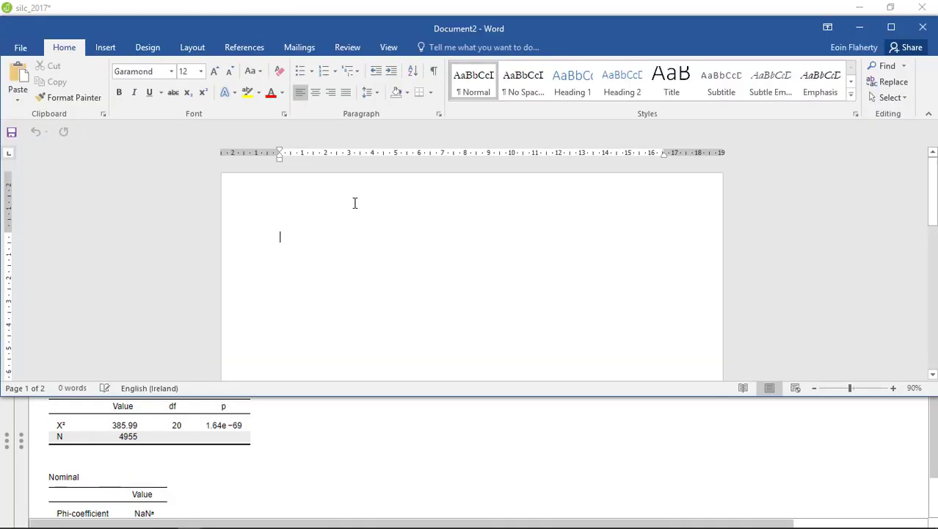
pyautogui.click(890, 28)
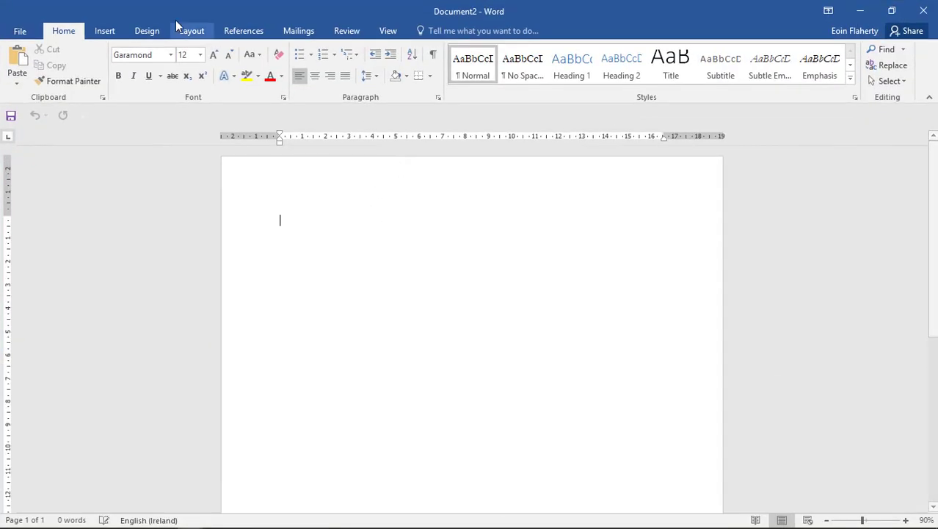
# Step: Set the page orientation of the blank document to landscape
pyautogui.click(183, 32)
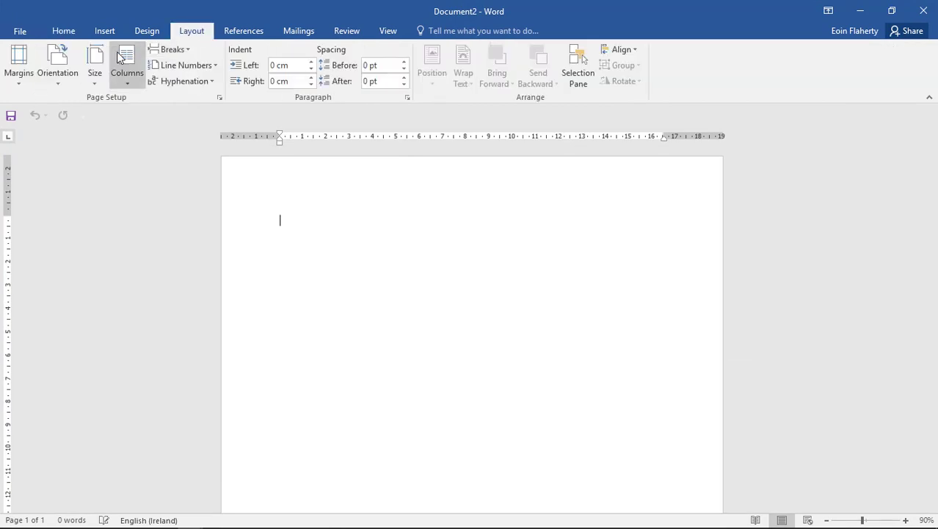
pyautogui.click(67, 80)
pyautogui.click(85, 135)
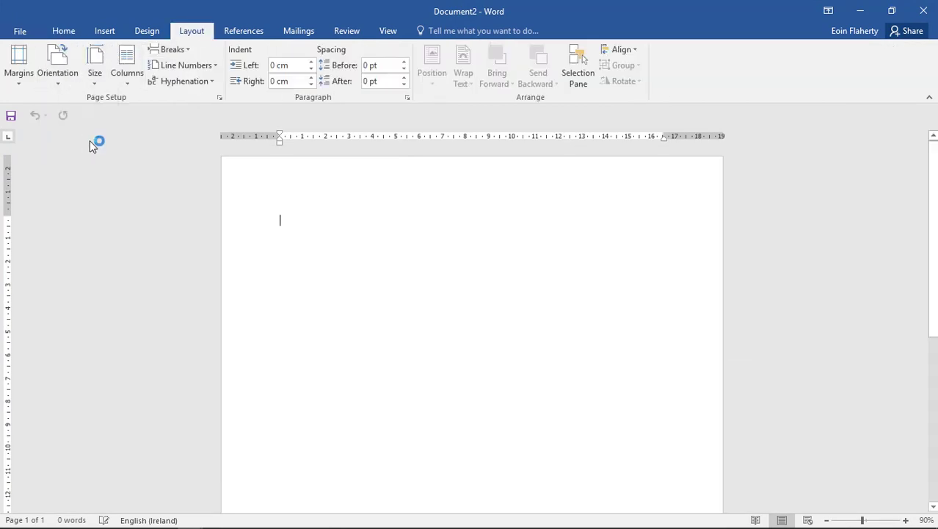
# Step: Paste the copied contingency table into the document with Merge Formatting
pyautogui.rightClick(310, 224)
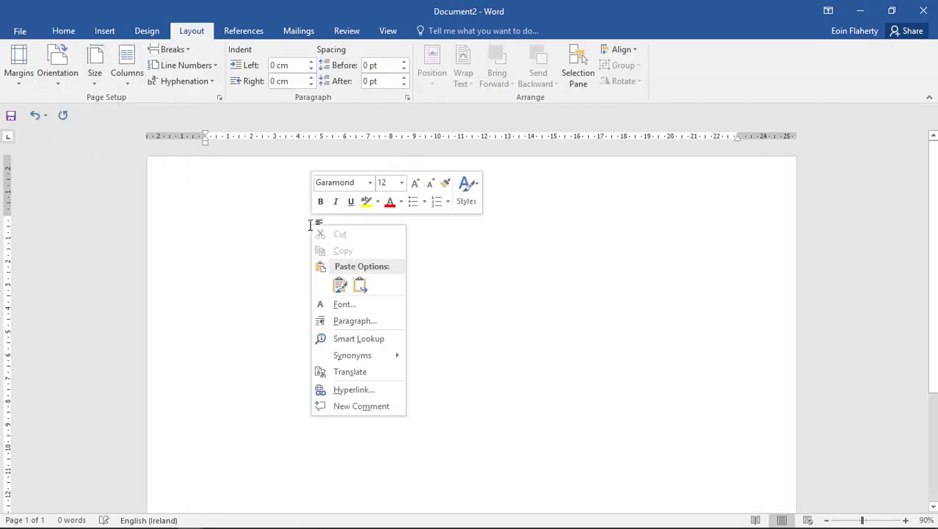
pyautogui.click(359, 285)
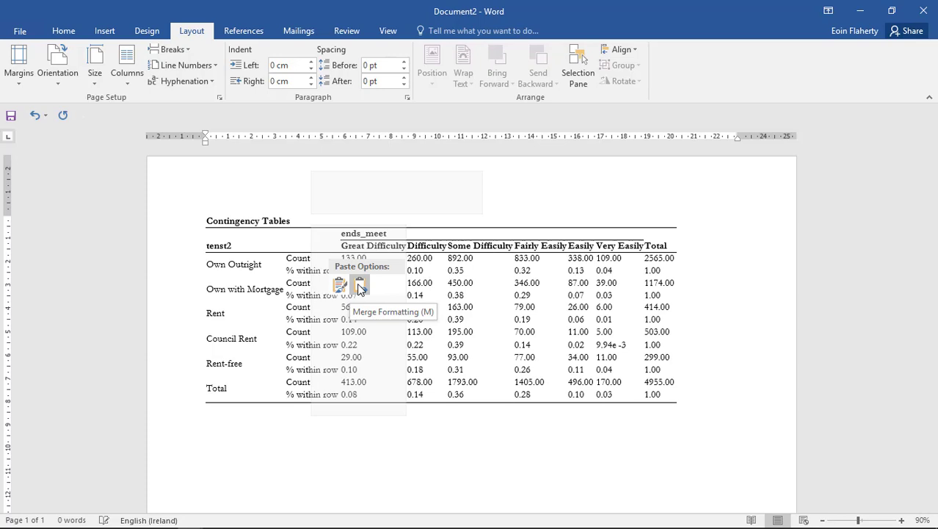
pyautogui.click(359, 287)
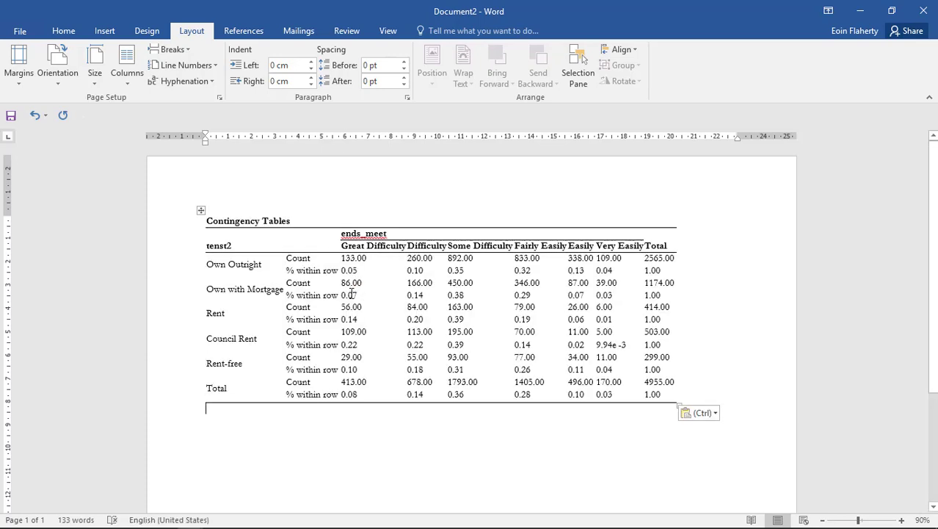
# Step: Replace the ends_meet column heading in the pasted table with "Ability to make ends meet"
pyautogui.click(353, 296)
pyautogui.click(64, 30)
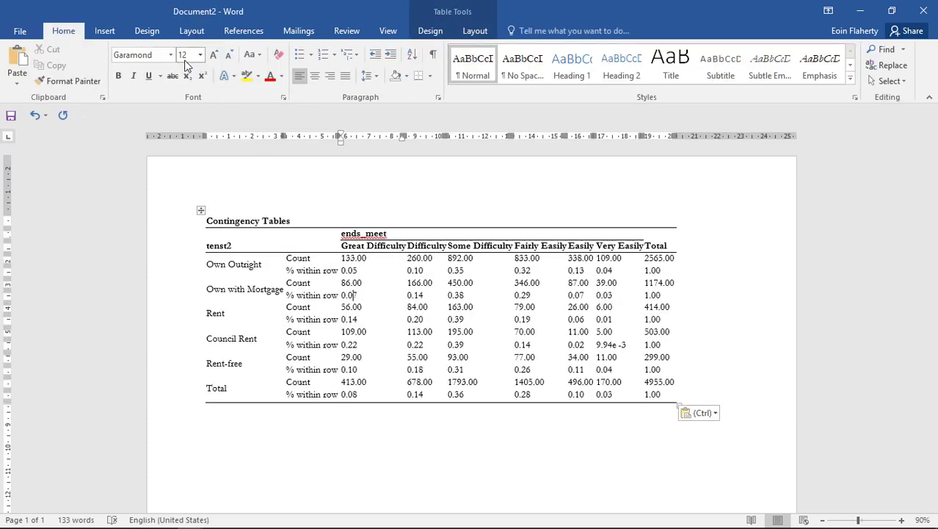
pyautogui.press('Escape')
pyautogui.click(398, 235)
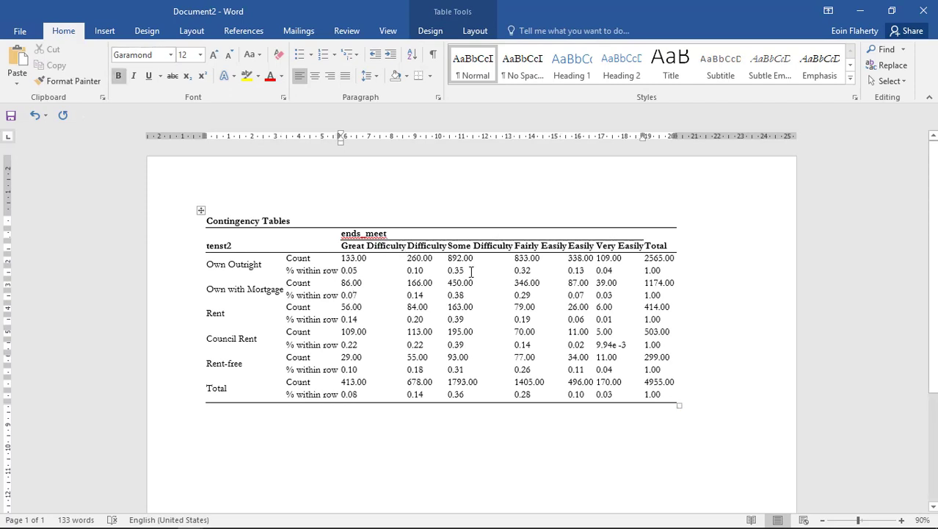
pyautogui.hotkey('shift', 'Home')
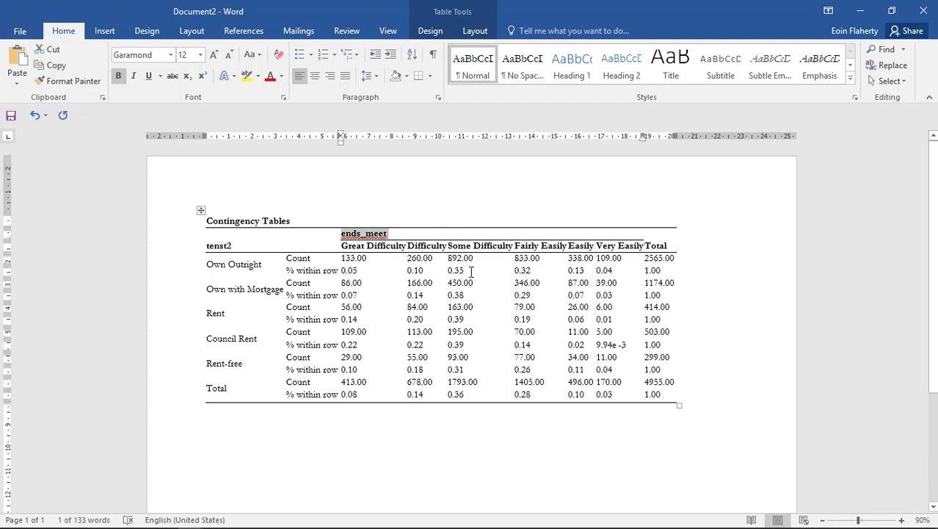
pyautogui.write('Ability to make')
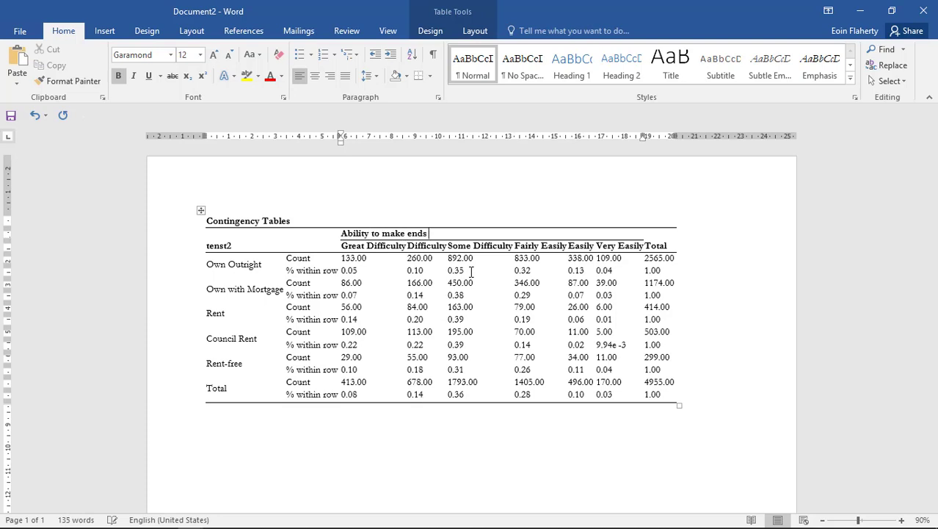
# Step: Replace the tenst2 row heading in the pasted table with "Tenure"
pyautogui.doubleClick(234, 247)
pyautogui.write('tenure')
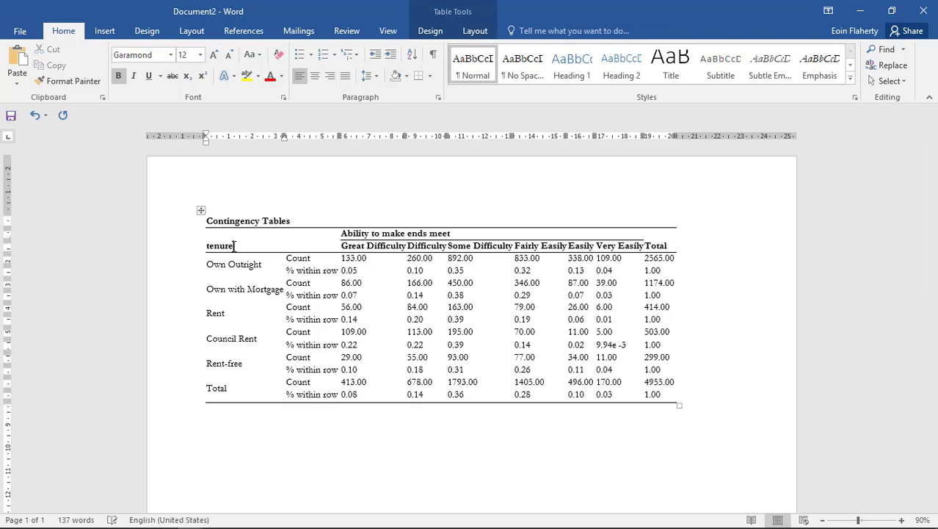
pyautogui.press('Delete')
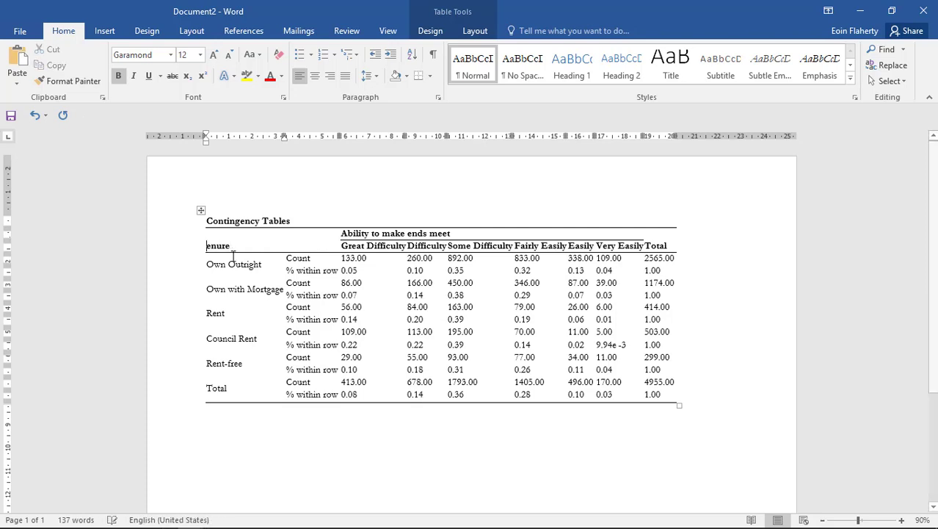
pyautogui.write('T')
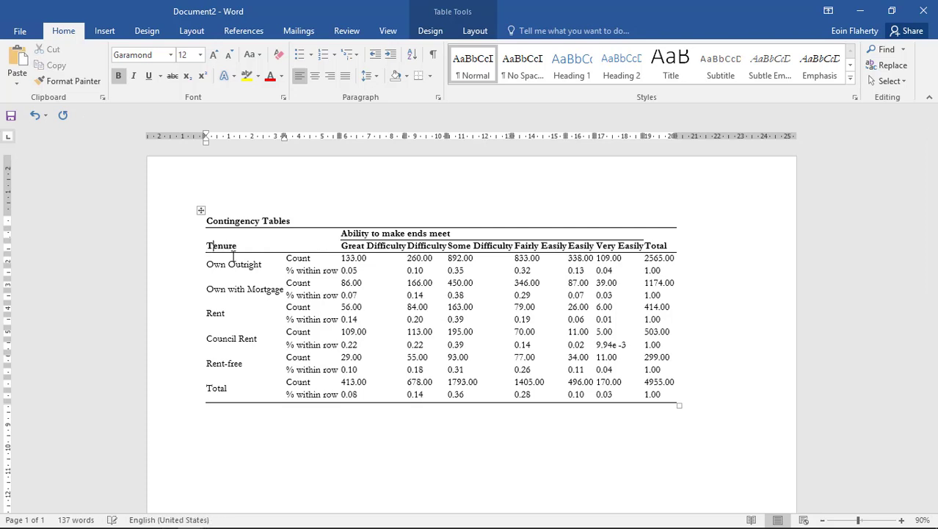
# Step: Shorten the "Great Difficulty" column heading to "G. Diff"
pyautogui.click(405, 245)
pyautogui.press('BackSpace')
pyautogui.press('BackSpace')
pyautogui.press('BackSpace')
pyautogui.press('BackSpace')
pyautogui.write('.')
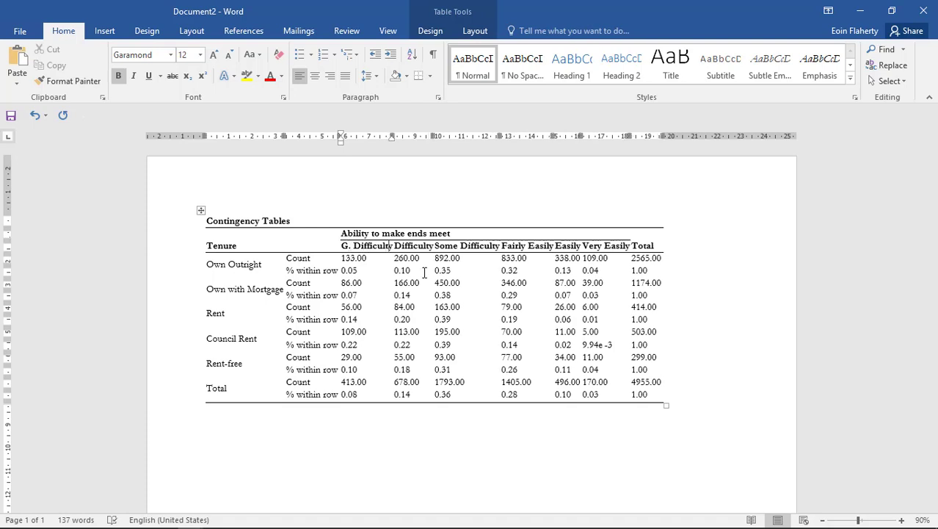
pyautogui.press('BackSpace')
pyautogui.press('BackSpace')
pyautogui.press('BackSpace')
pyautogui.press('BackSpace')
pyautogui.press('BackSpace')
pyautogui.press('BackSpace')
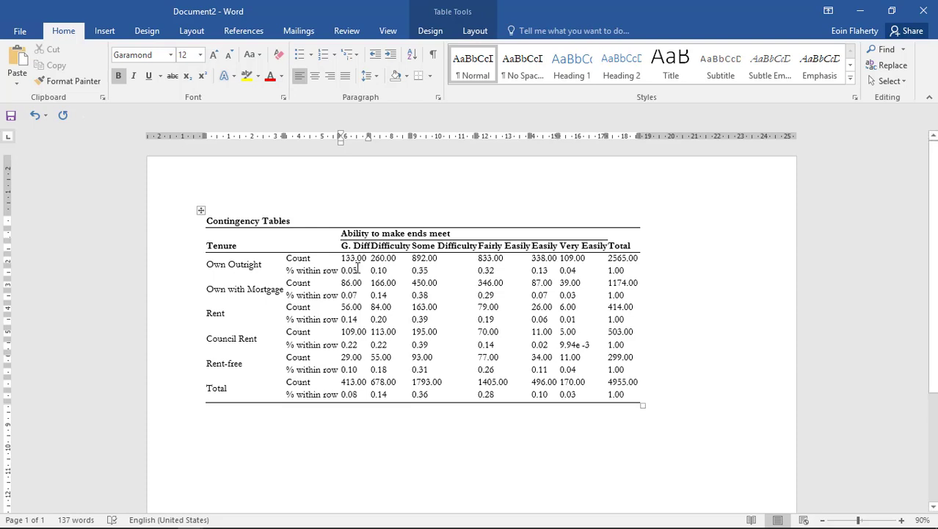
# Step: Try to widen the "G. Diff" column and return to the Household results in JASP
pyautogui.click(366, 284)
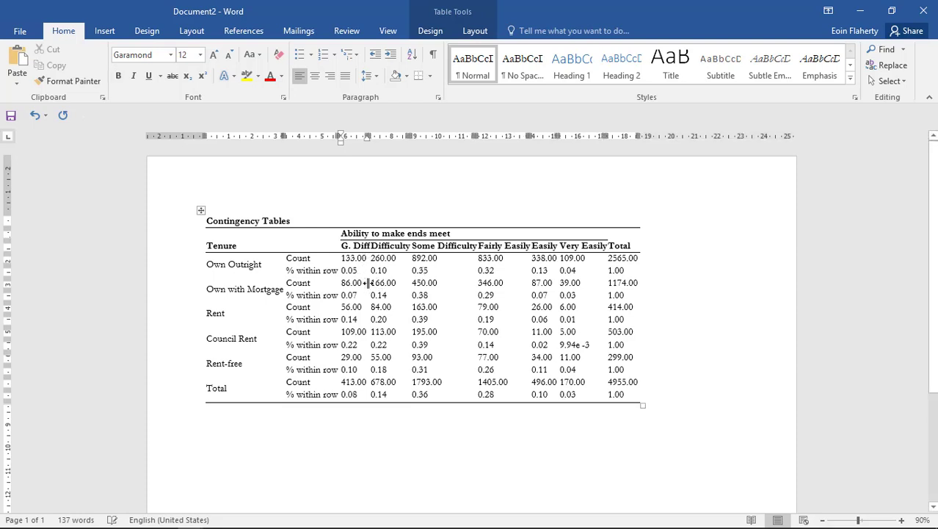
pyautogui.moveTo(367, 282); pyautogui.dragTo(408, 285)
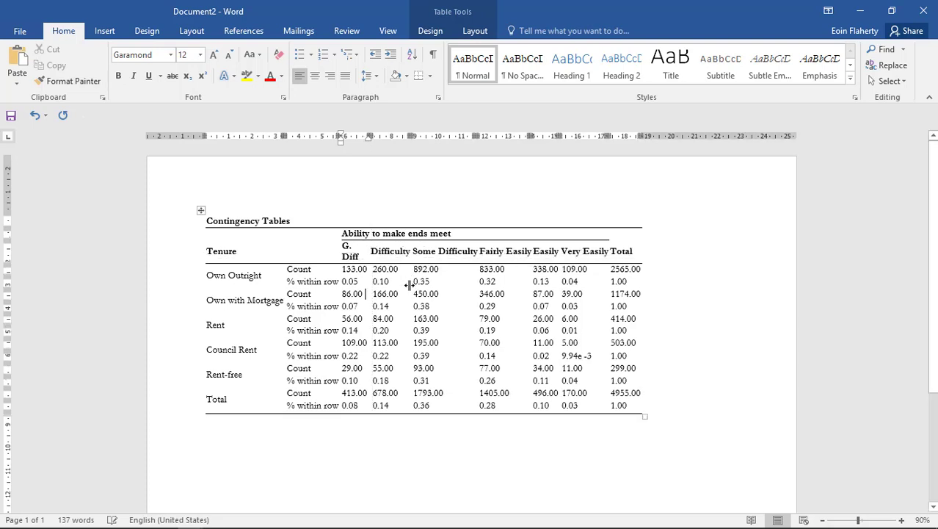
pyautogui.click(860, 12)
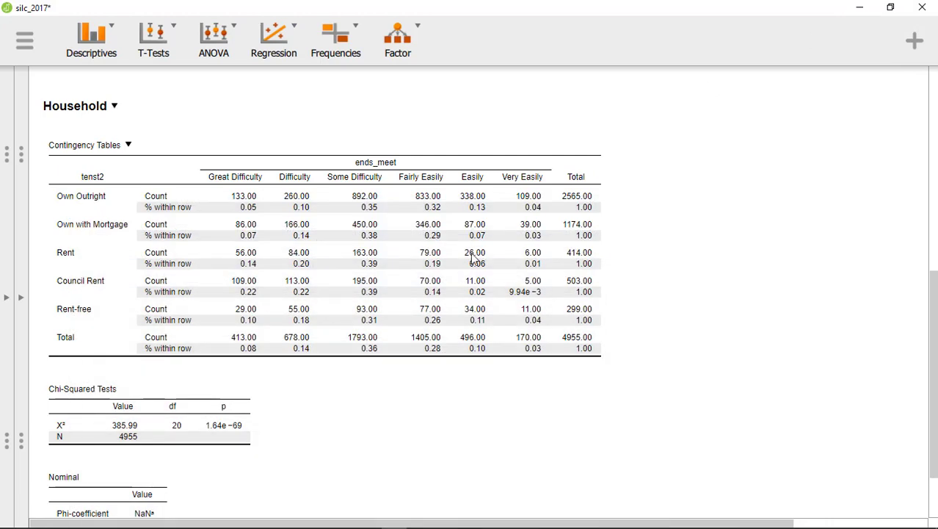